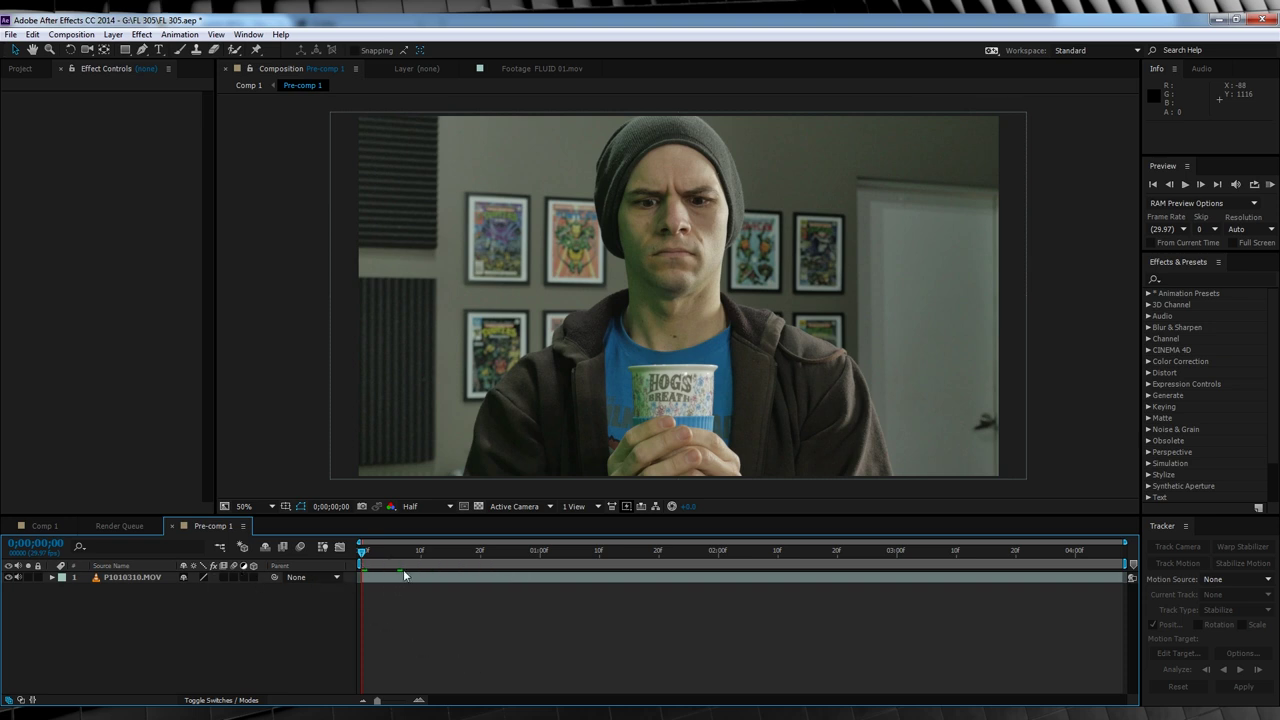
Duplicate the P1010310.MOV layer and zoom in on the cup
click(120, 580)
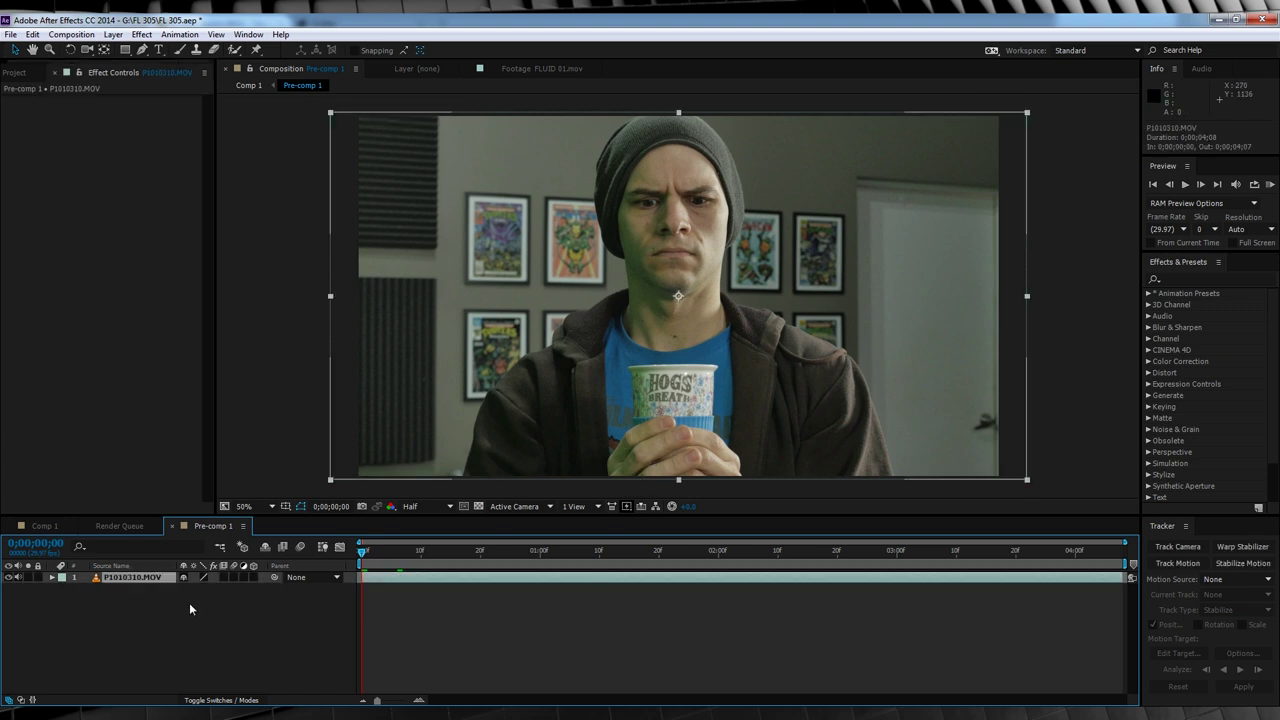
key(ctrl+d)
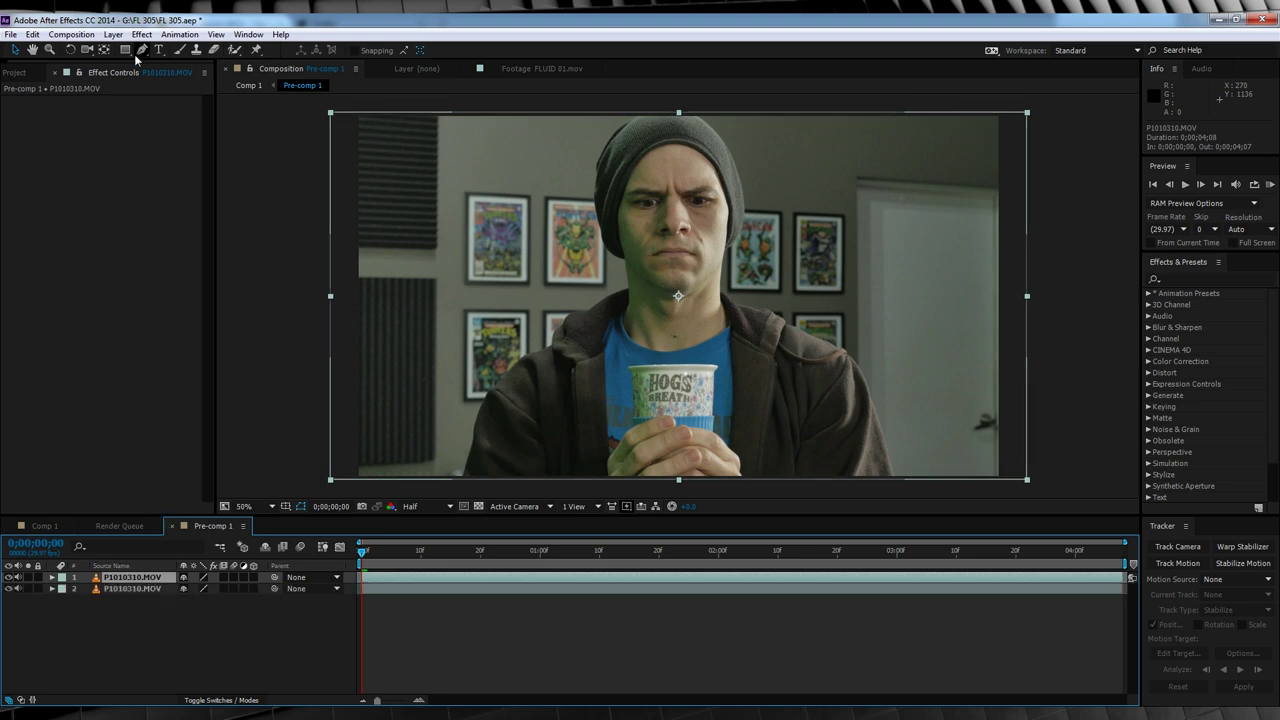
key(z)
click(582, 402)
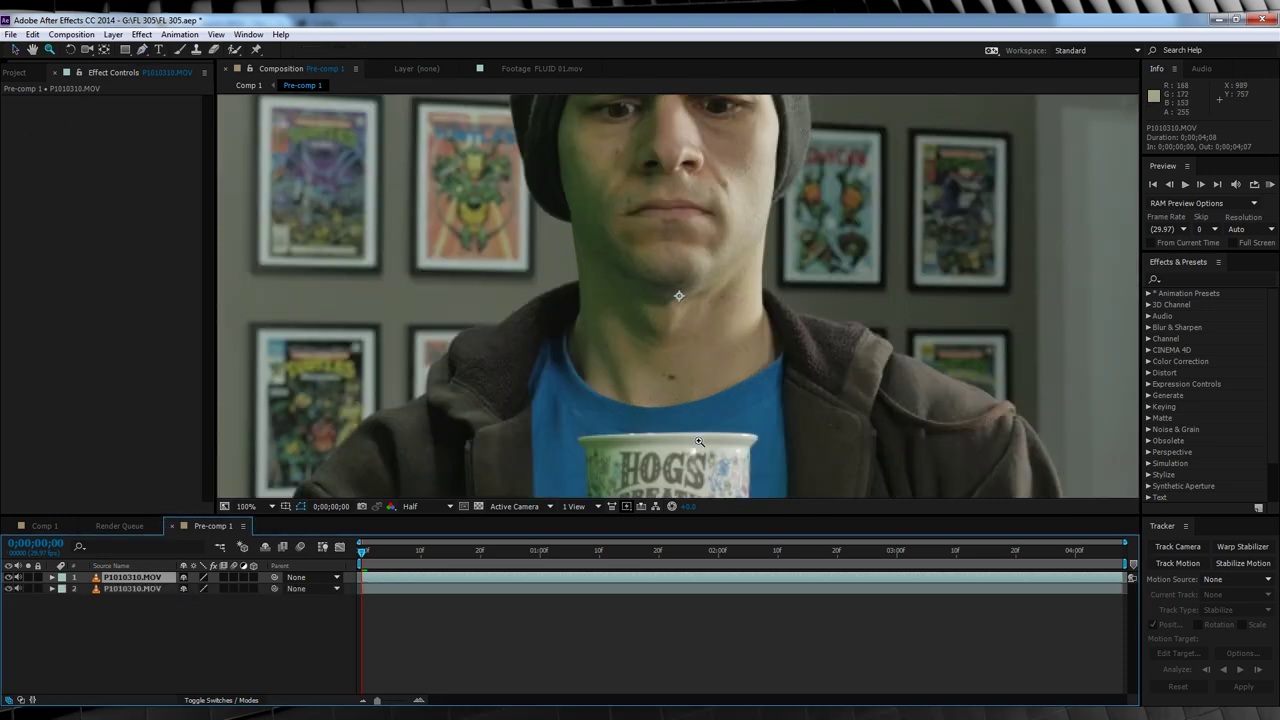
click(699, 441)
Trace a closed Mask 1 around the cup's label on the top P1010310.MOV copy
click(695, 272)
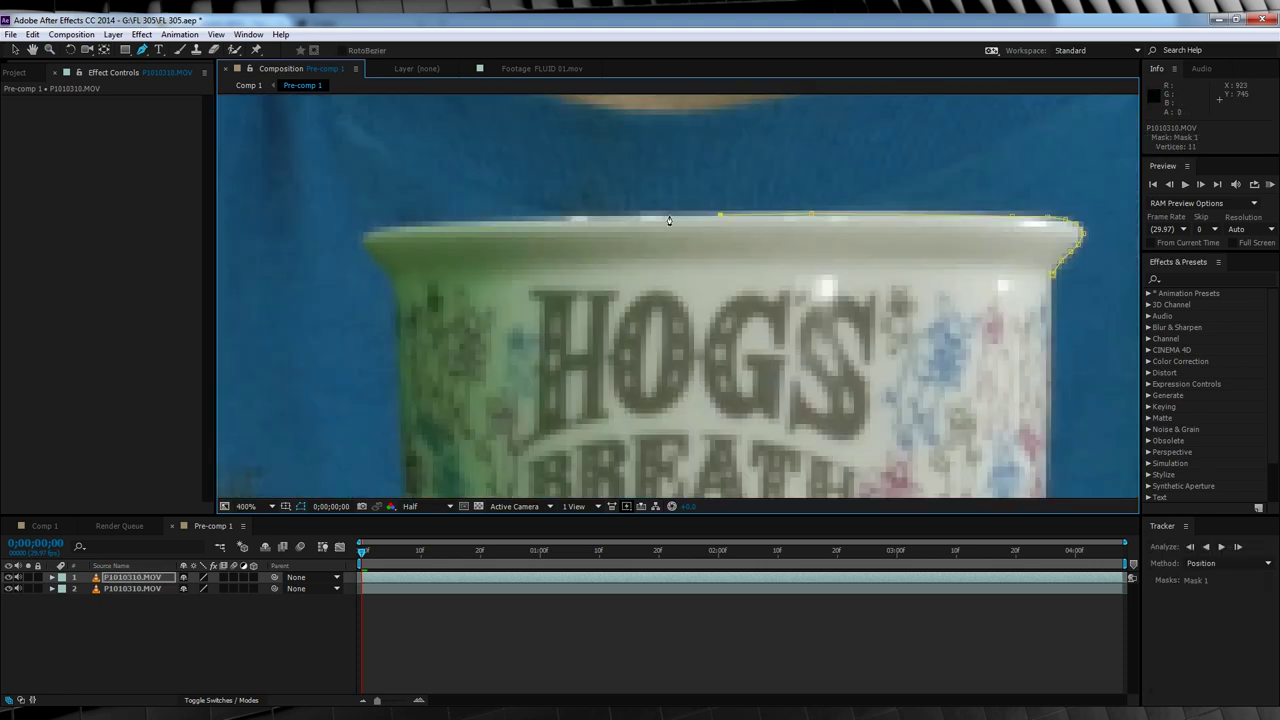
click(570, 215)
click(497, 218)
click(441, 221)
click(380, 230)
click(367, 237)
click(395, 276)
click(396, 338)
click(400, 426)
click(656, 422)
click(860, 430)
click(1052, 438)
click(1053, 272)
key(shift+/)
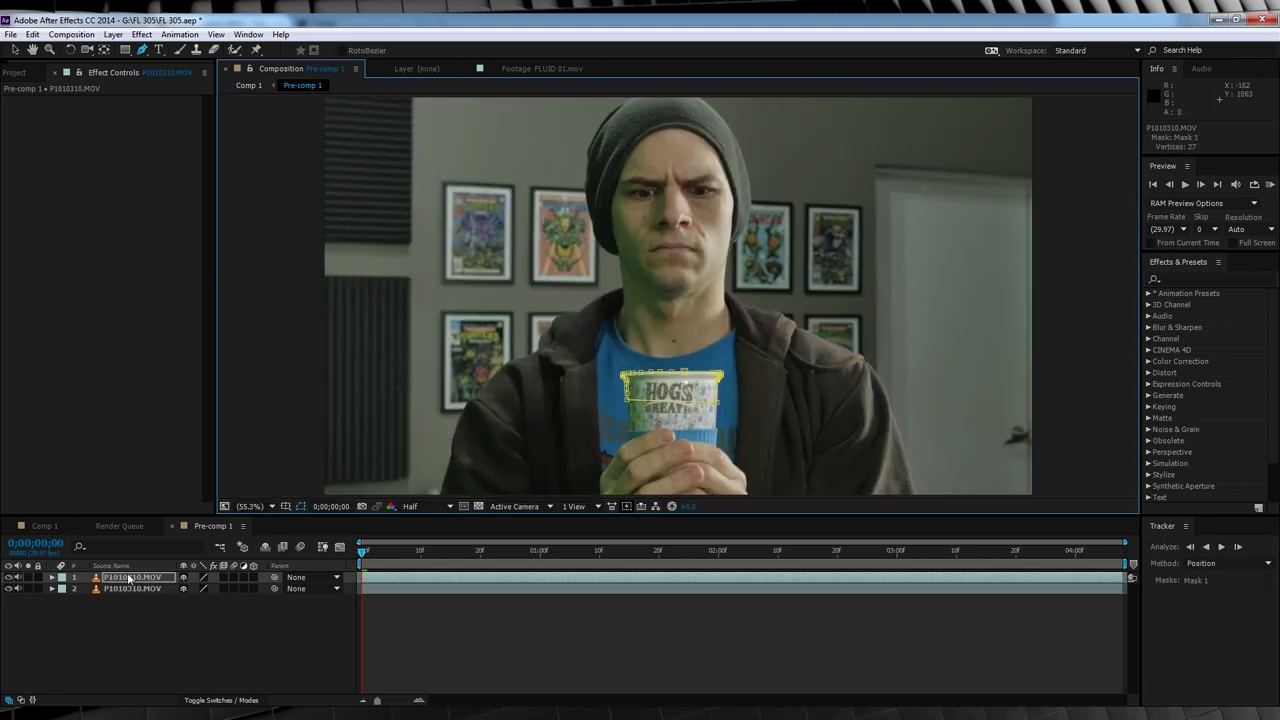
click(52, 578)
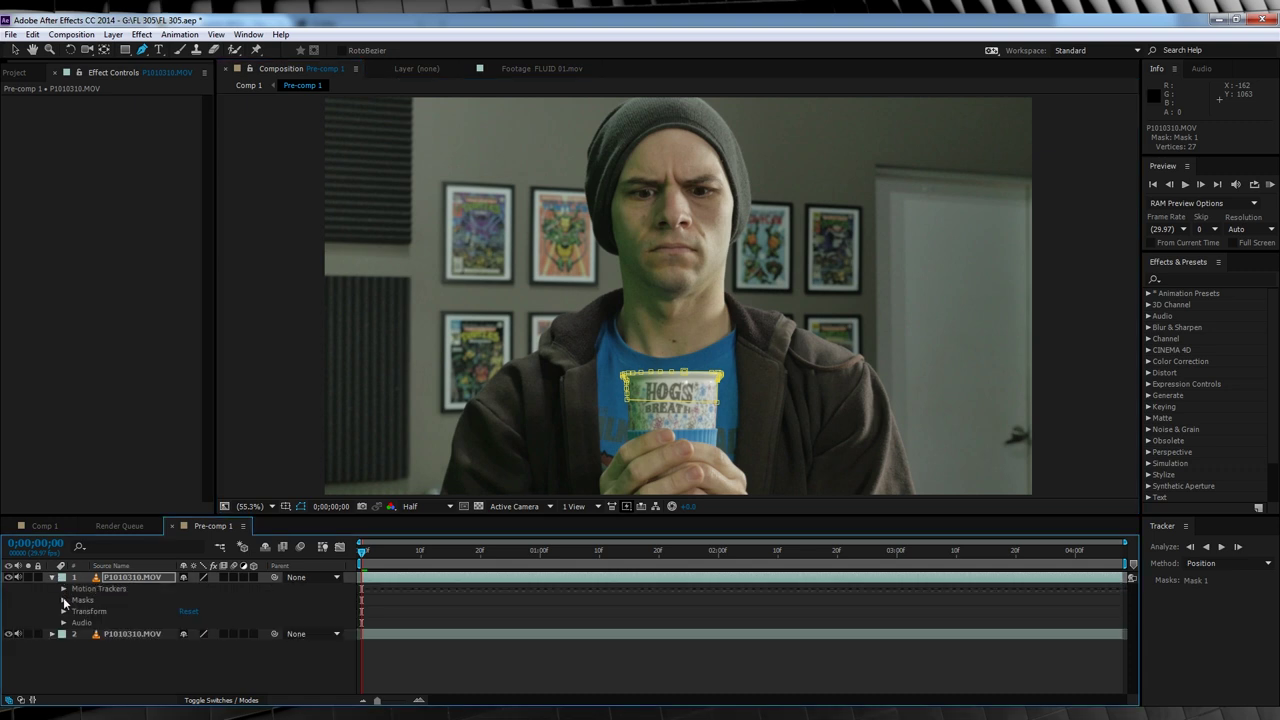
click(63, 600)
Track Mask 1 forward through the whole clip
right_click(117, 613)
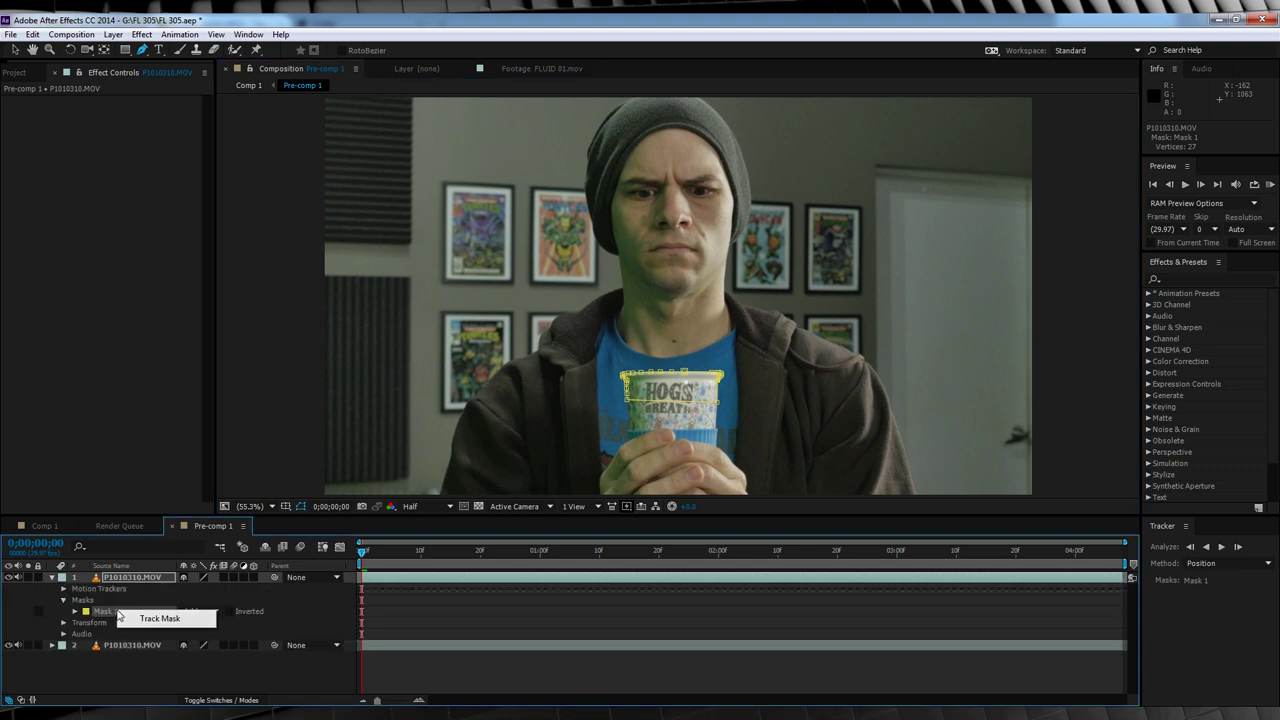
click(164, 619)
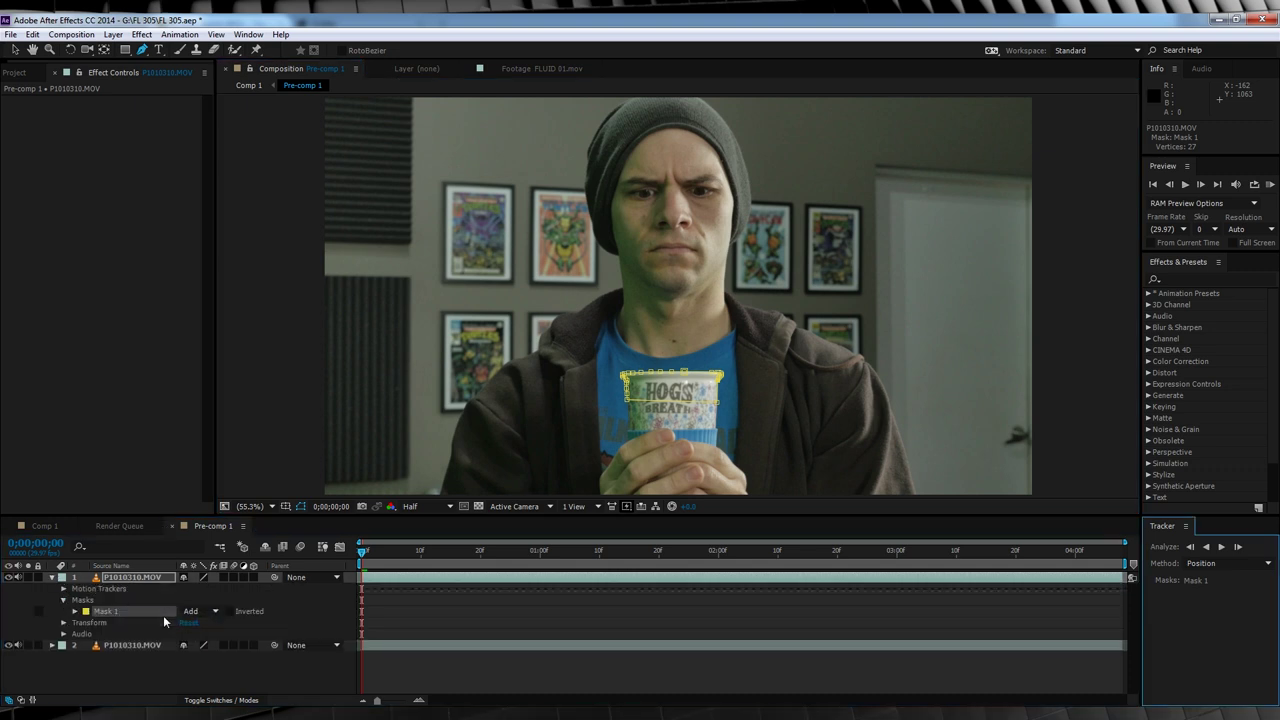
click(1224, 549)
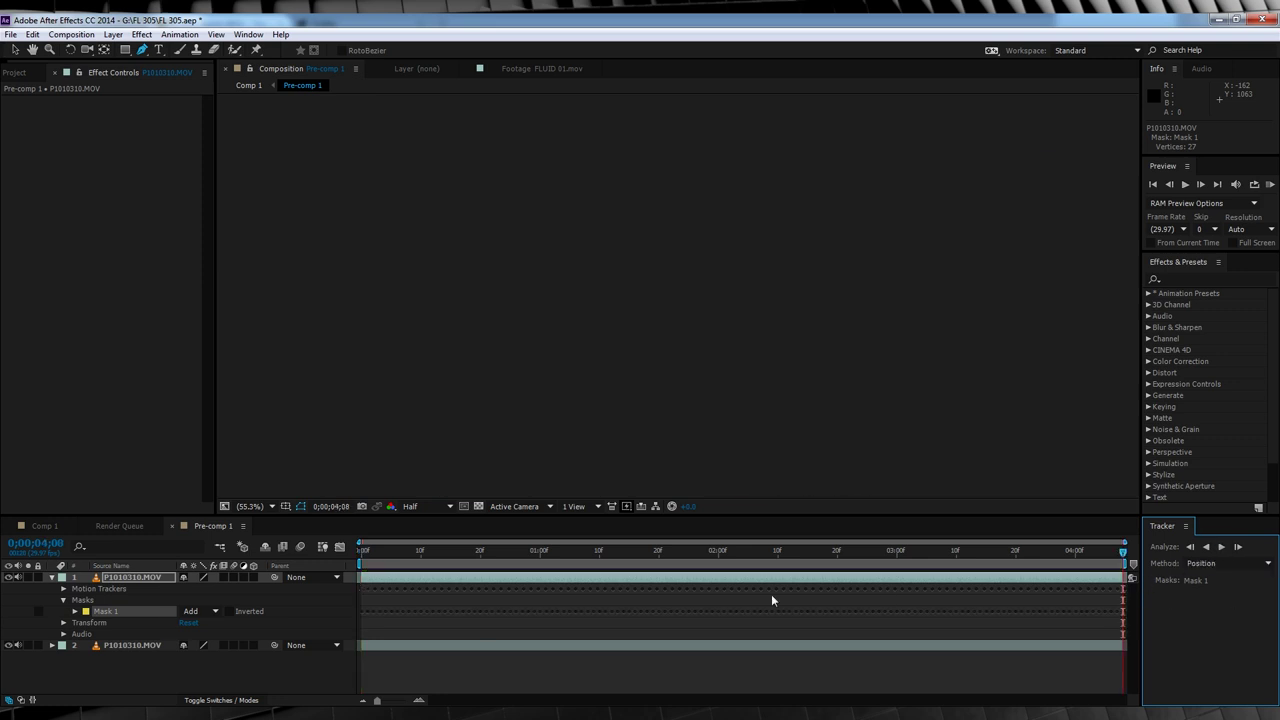
click(363, 553)
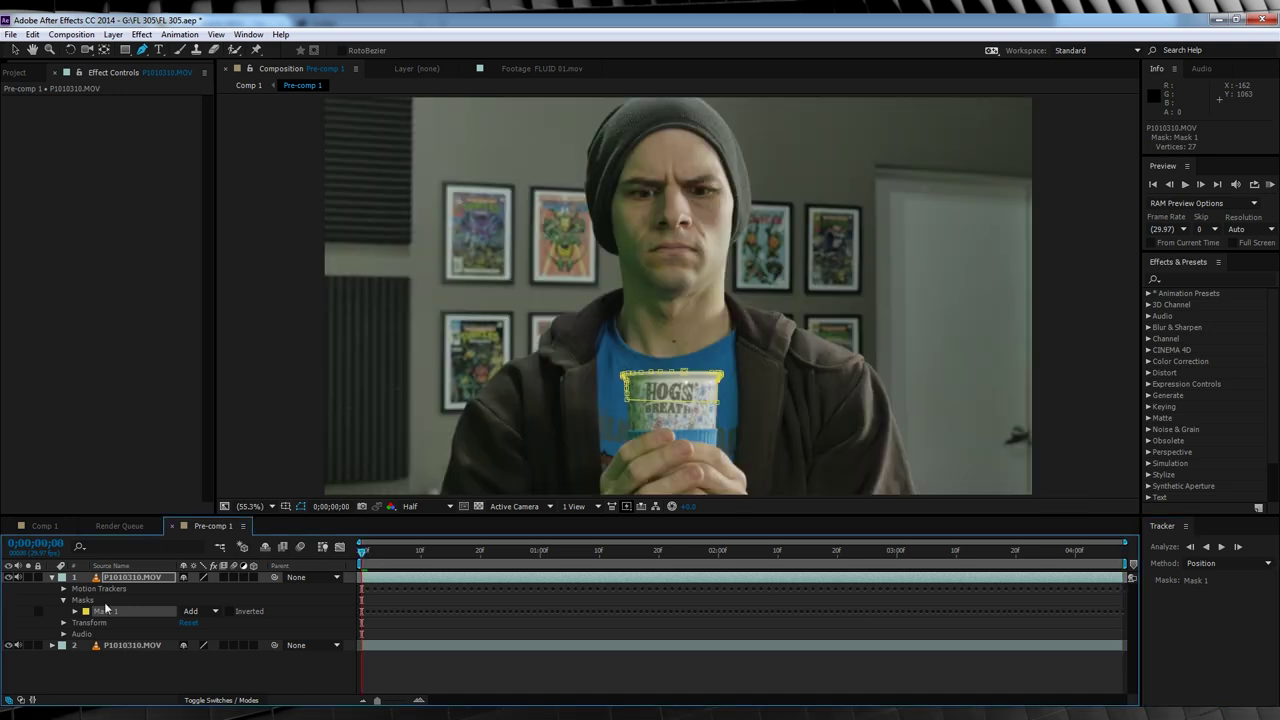
Feather Mask 1 by 2 pixels, then solo the layer and preview the isolated cup label
key(f)
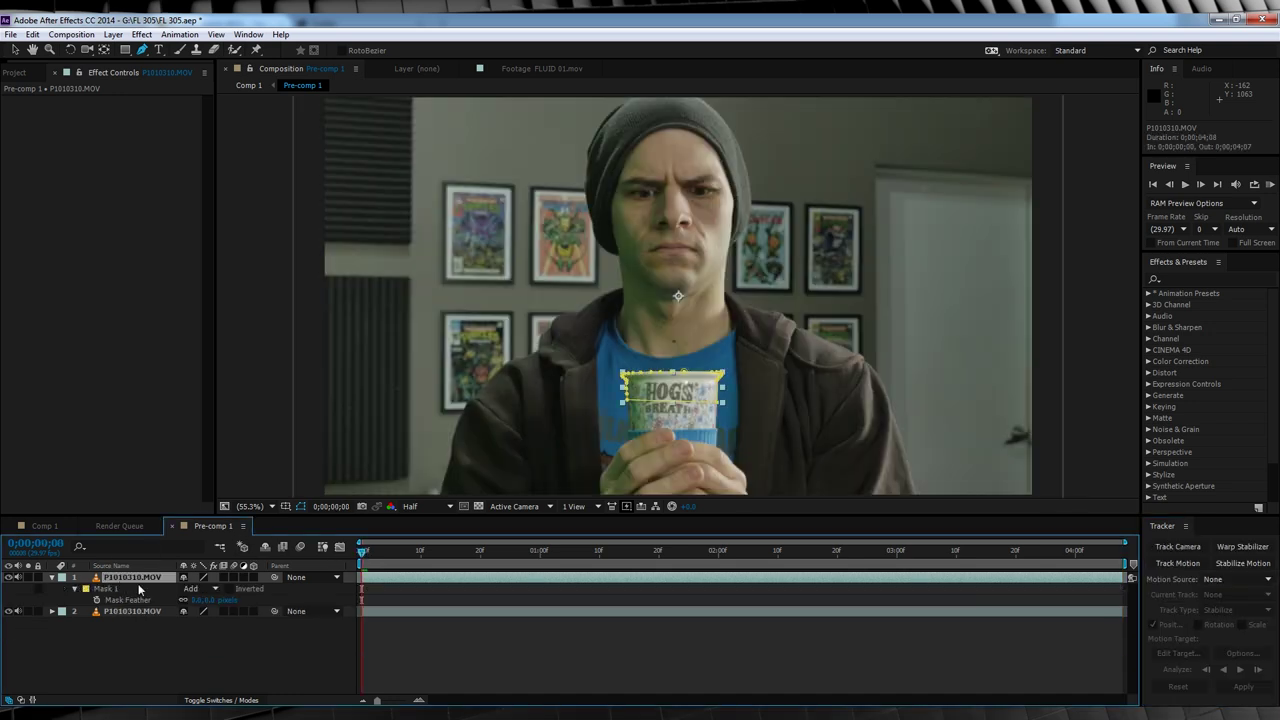
click(210, 602)
text(2)
key(Return)
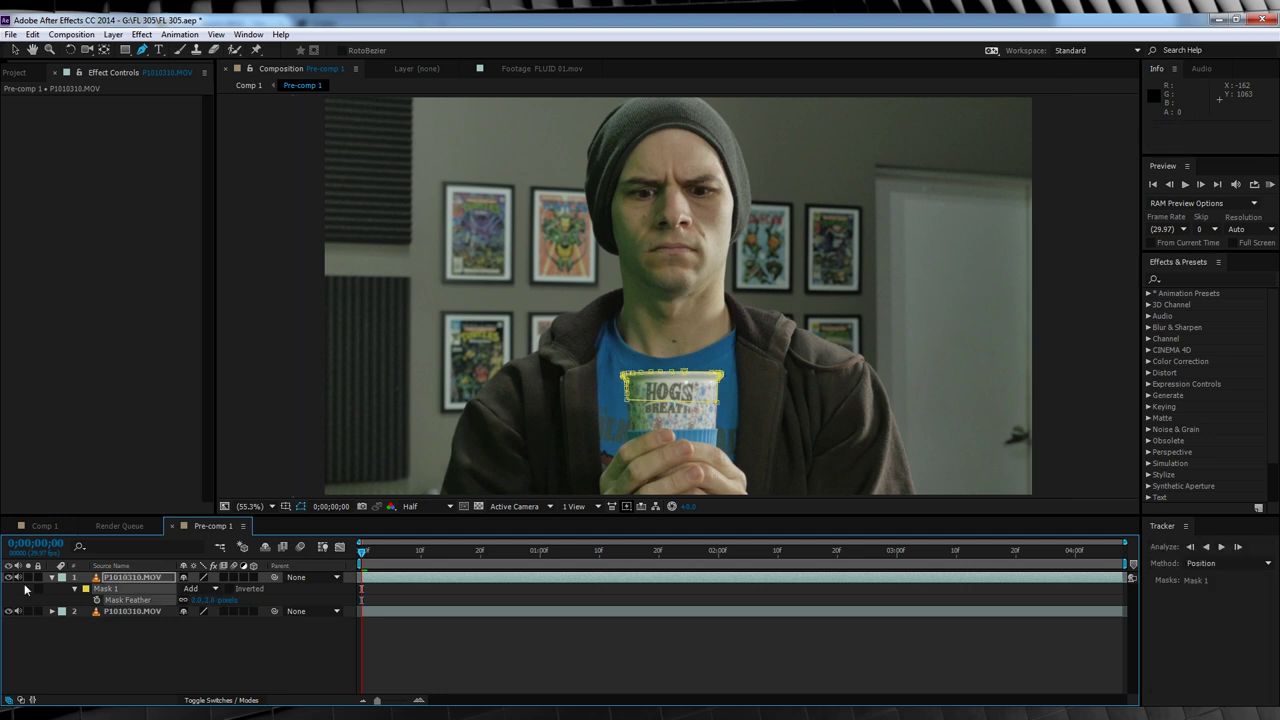
click(28, 578)
click(387, 661)
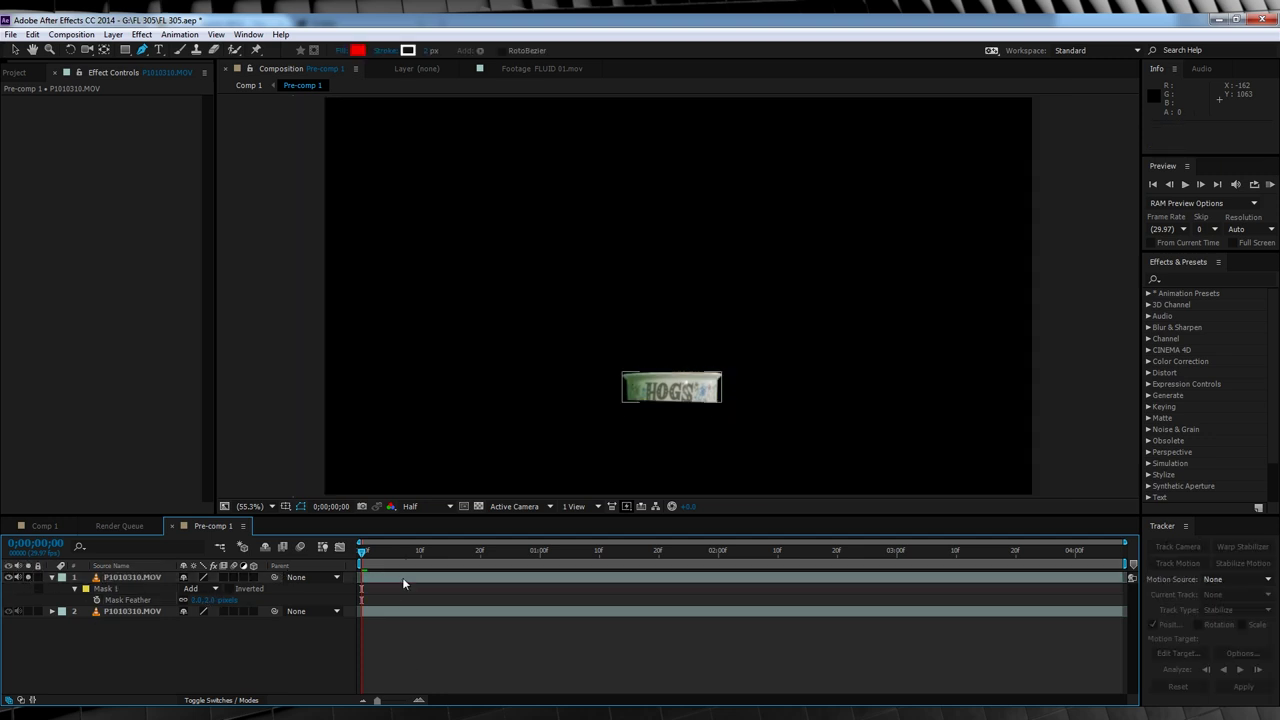
drag(362, 553, 1154, 556)
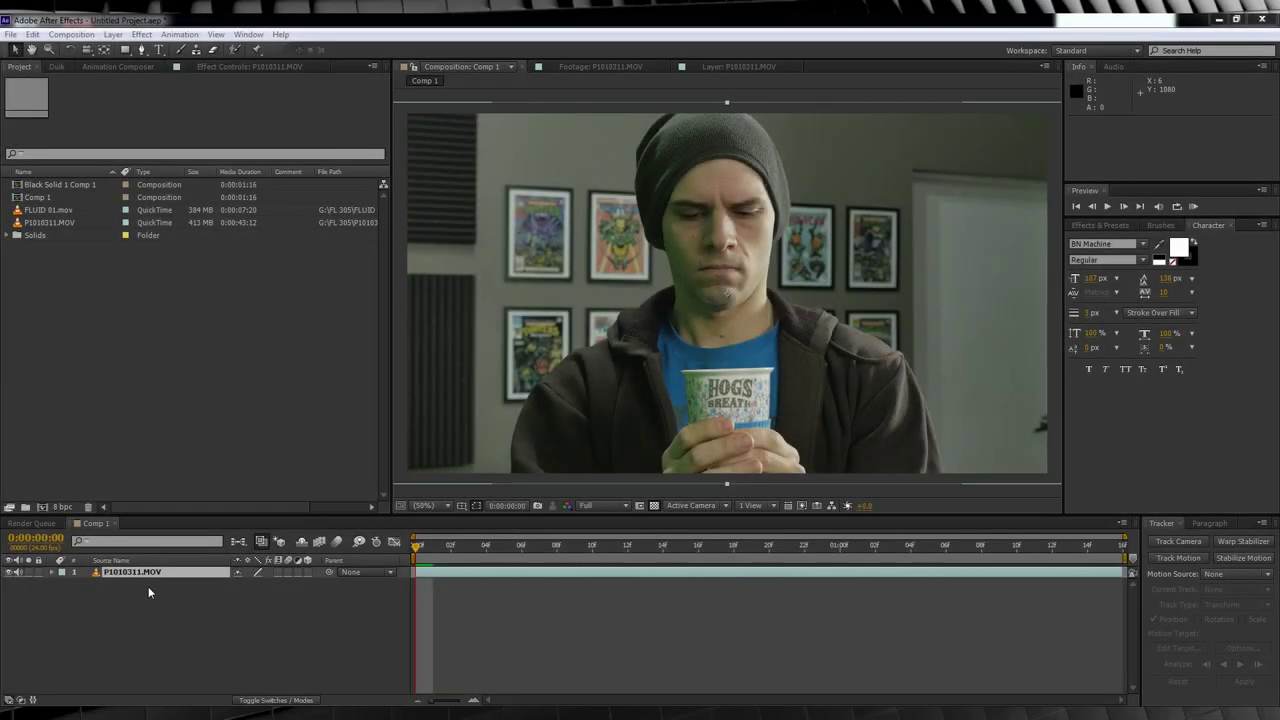
Duplicate the P1010311.MOV layer and add a Null 2 null object
click(127, 573)
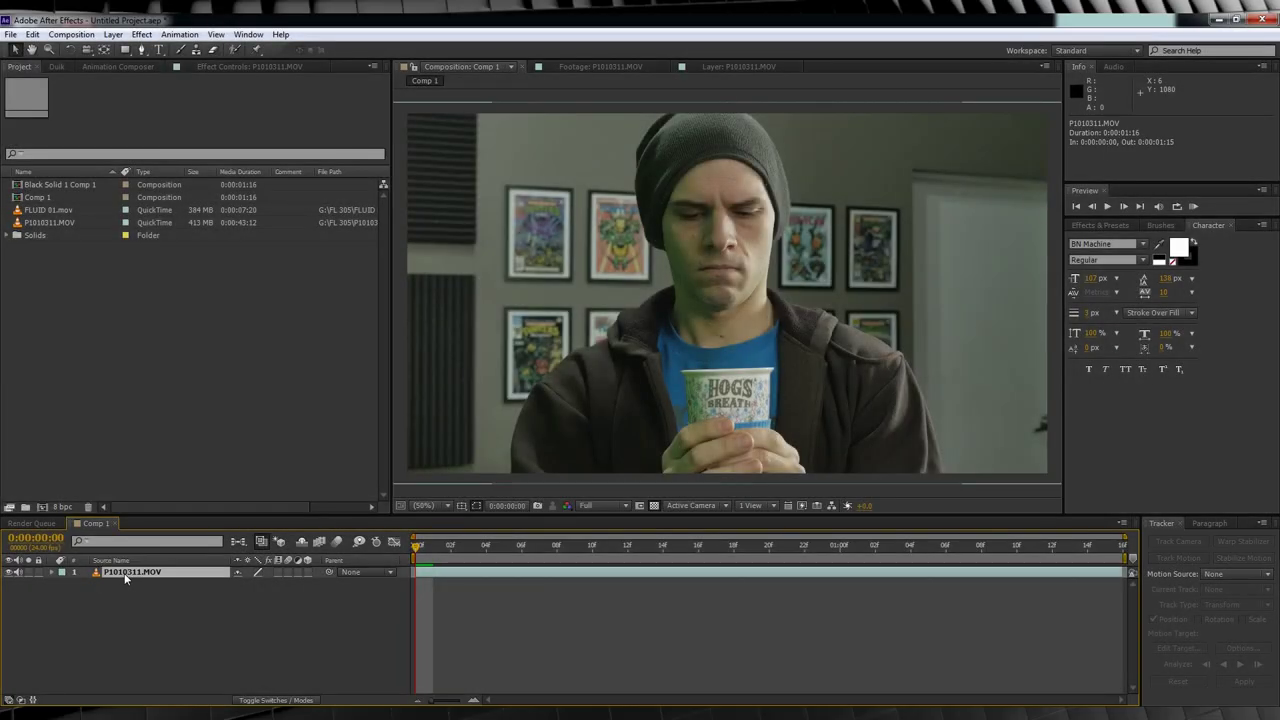
key(ctrl+d)
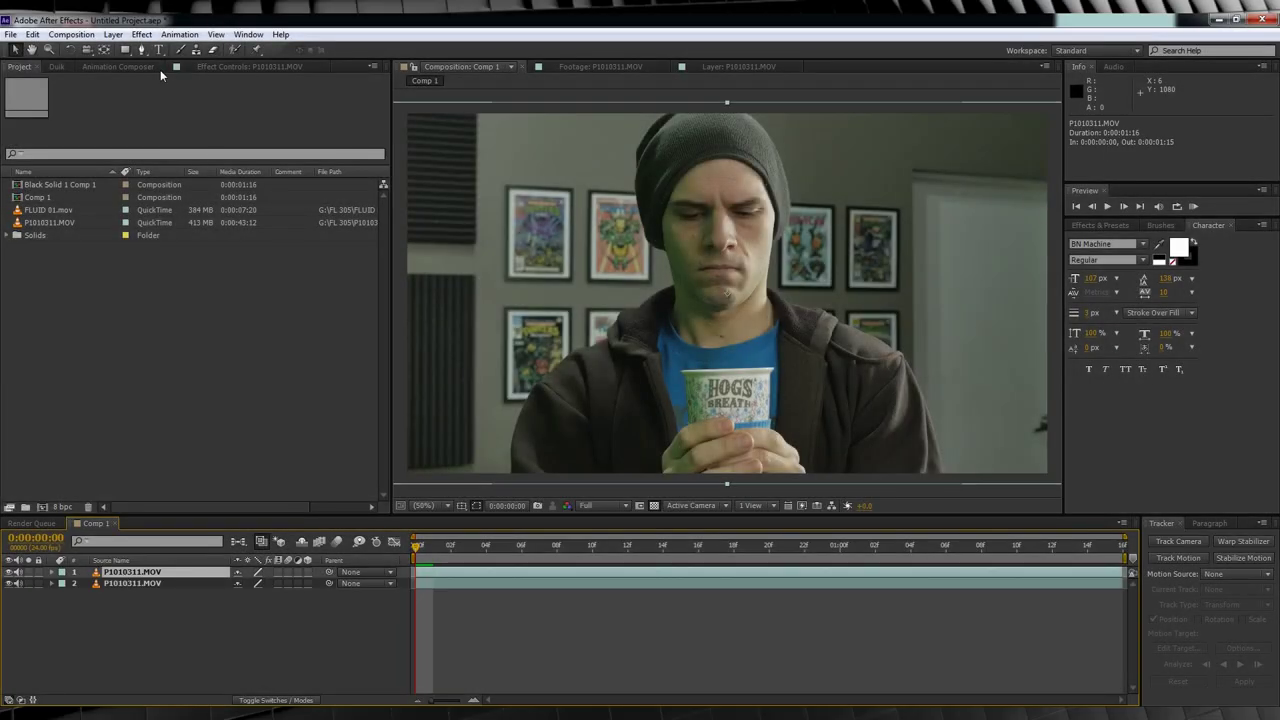
click(114, 34)
mouse_move(131, 49)
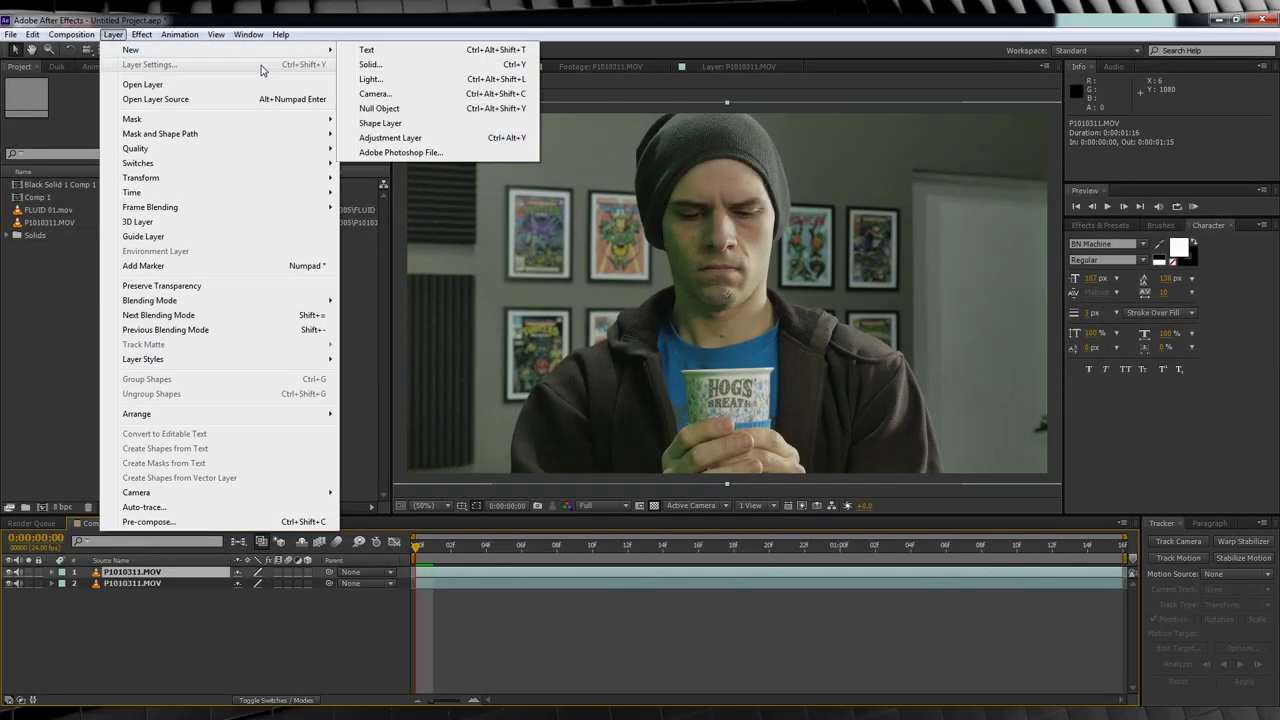
click(372, 108)
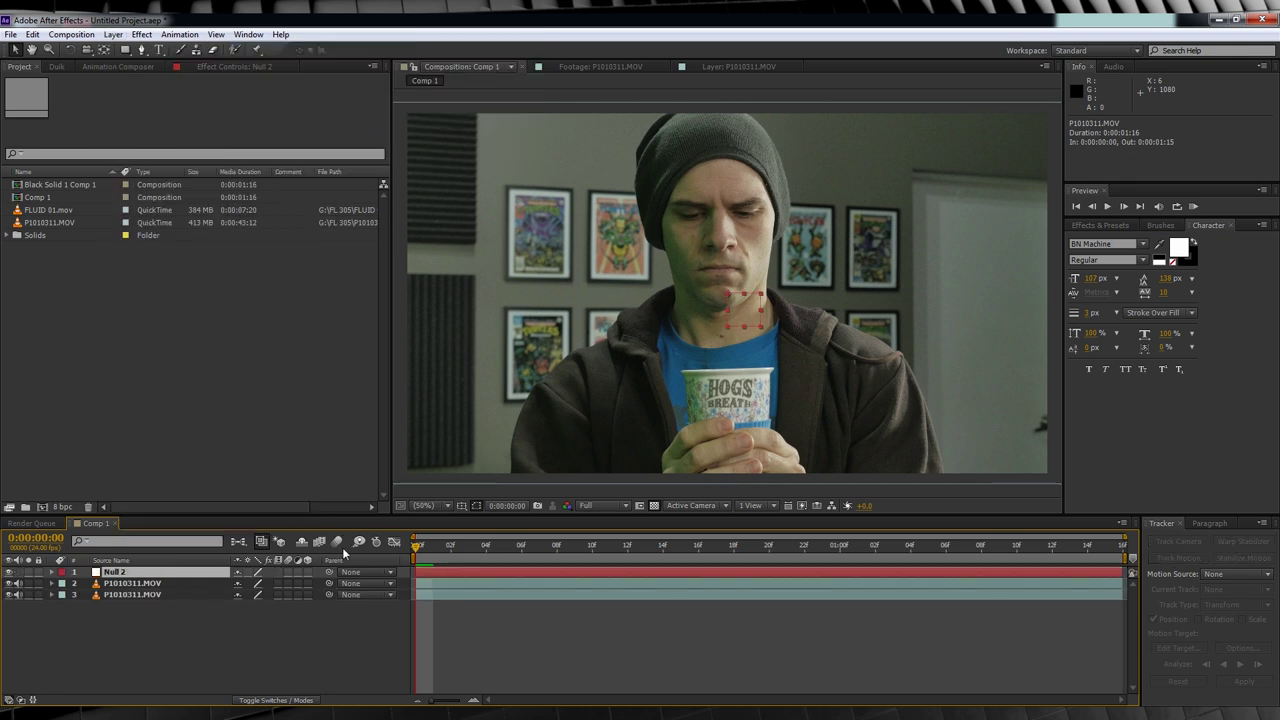
Track the HOGS lettering forward on the upper P1010311.MOV and apply the motion to Null 2
click(146, 586)
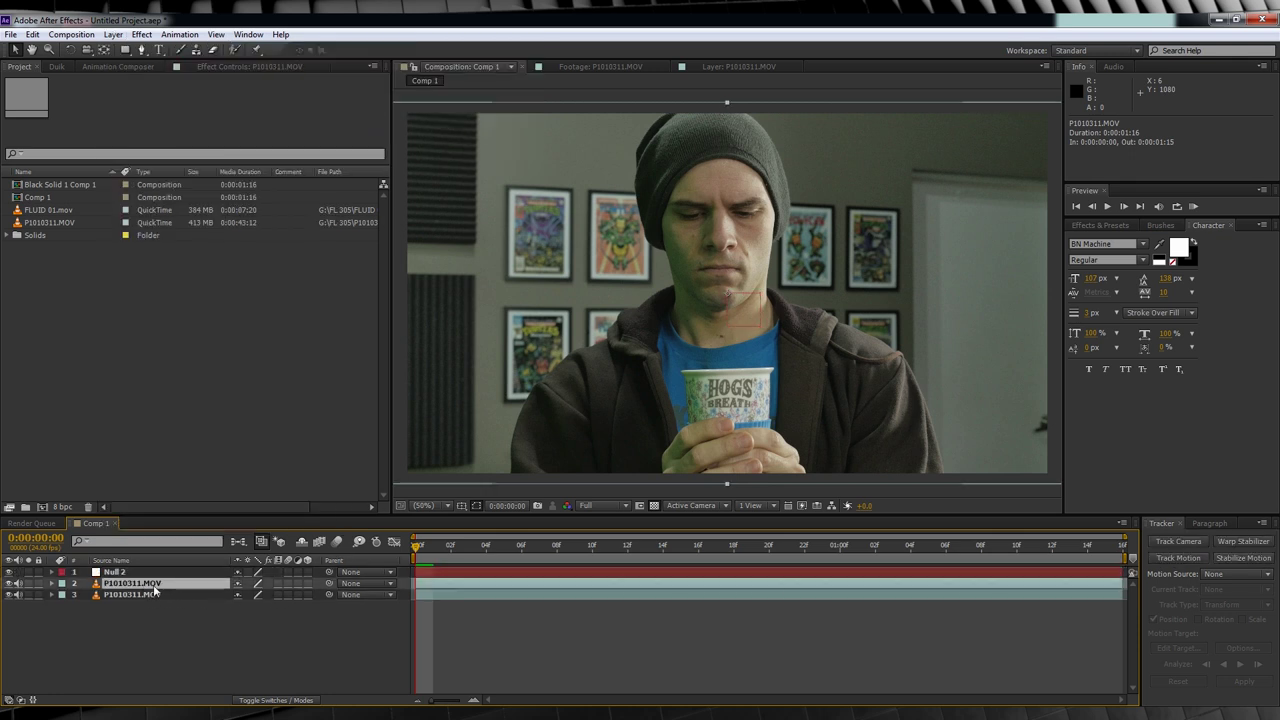
click(1179, 558)
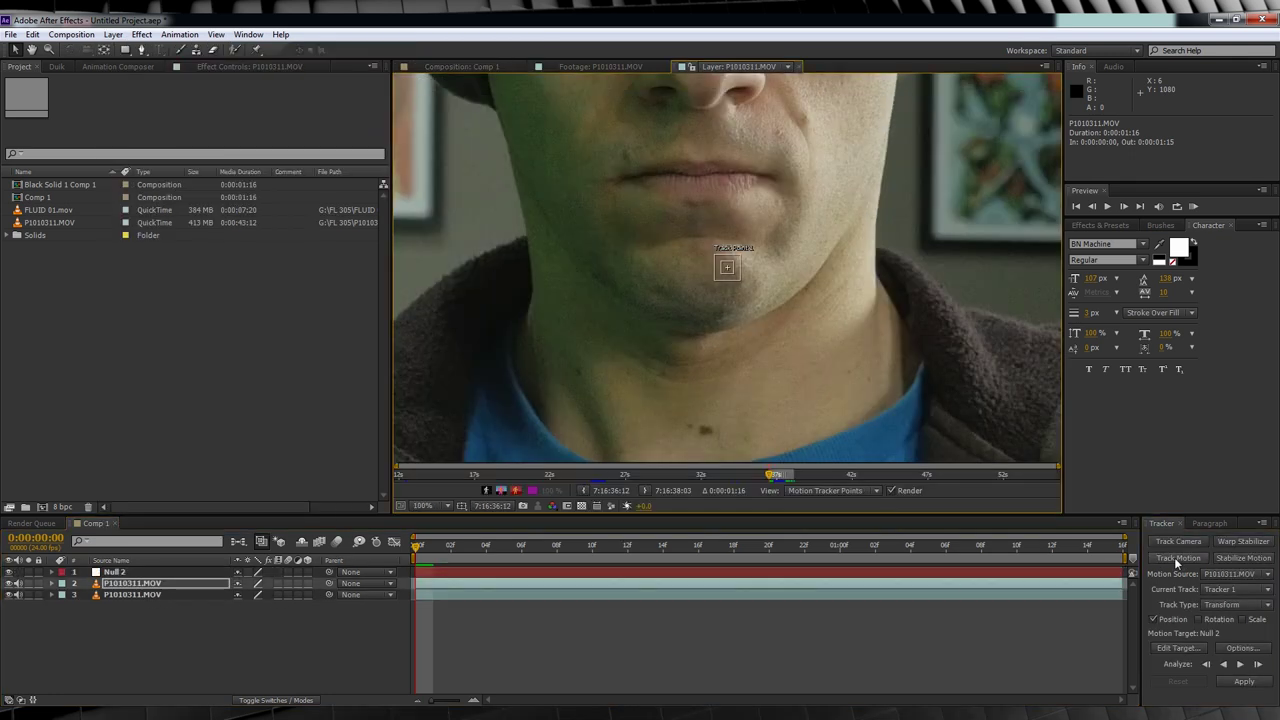
drag(736, 279, 757, 432)
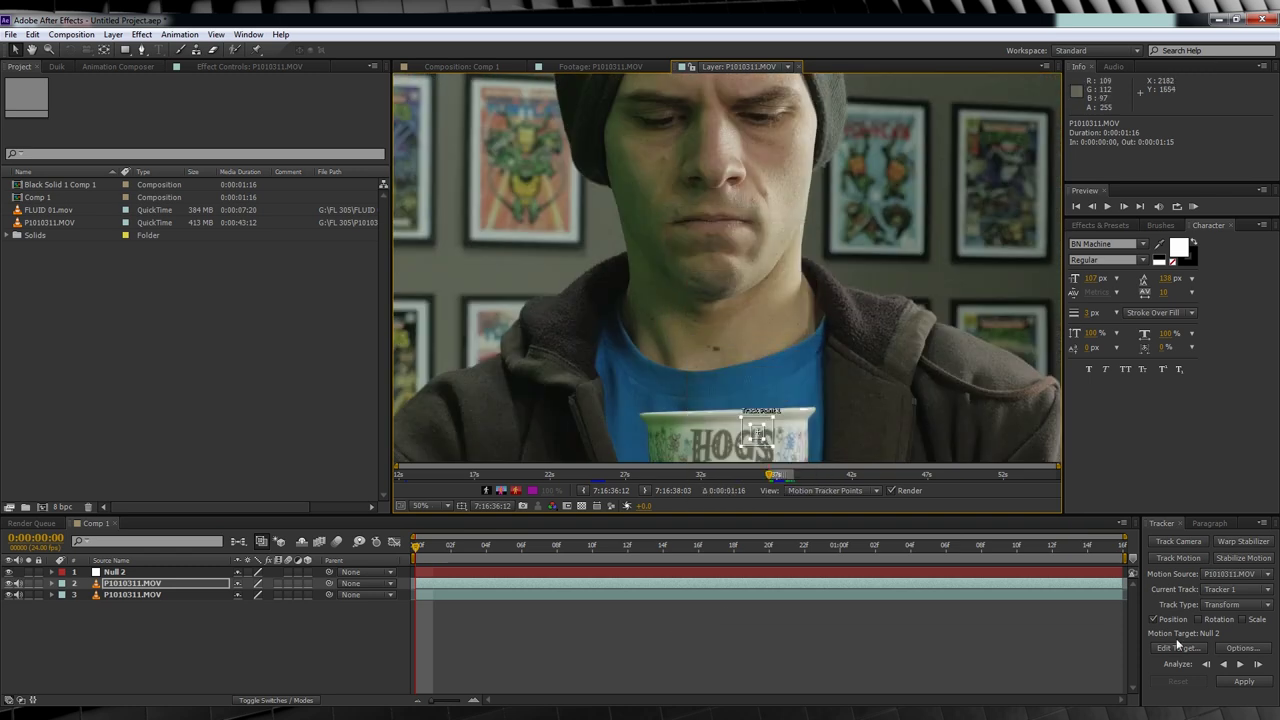
click(1239, 665)
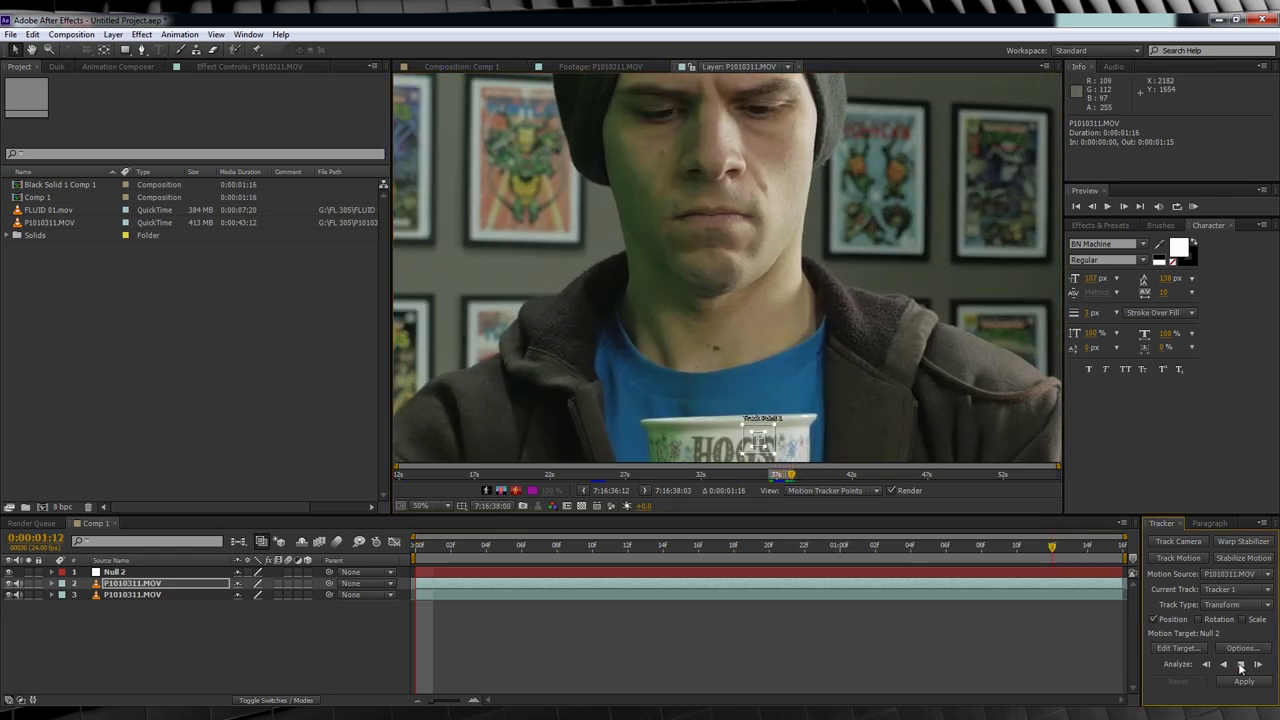
click(1193, 649)
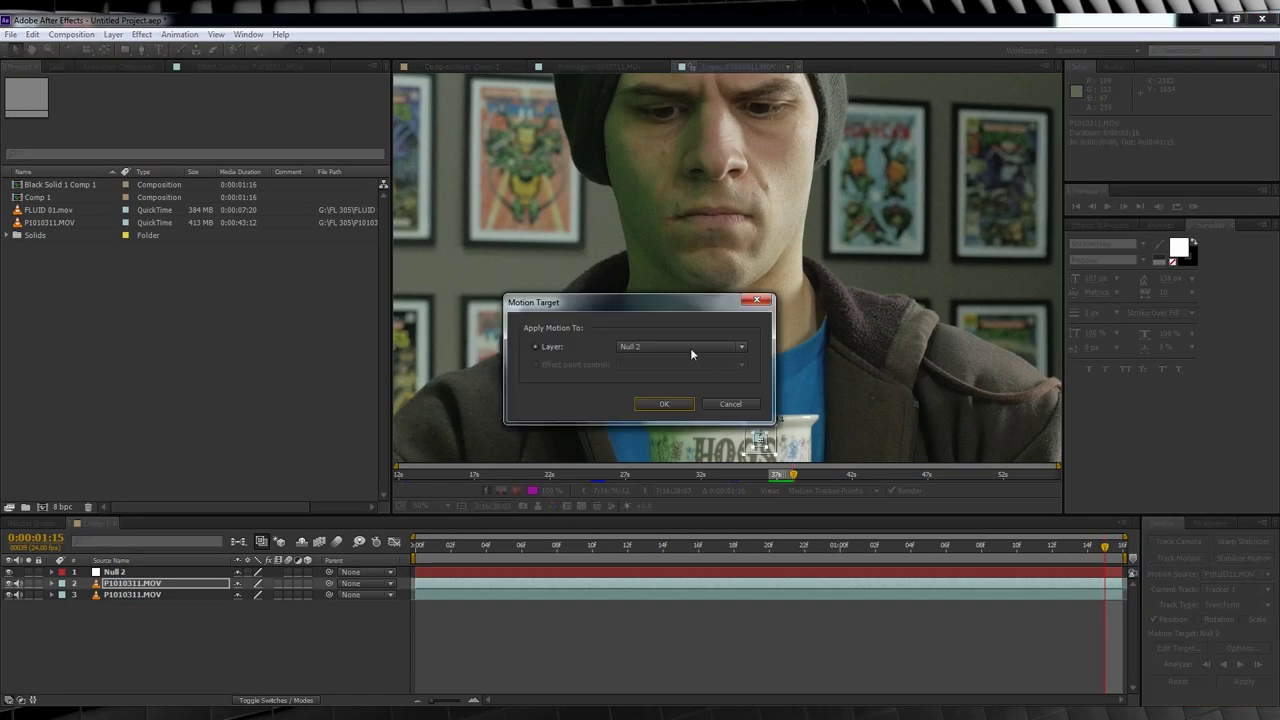
click(664, 404)
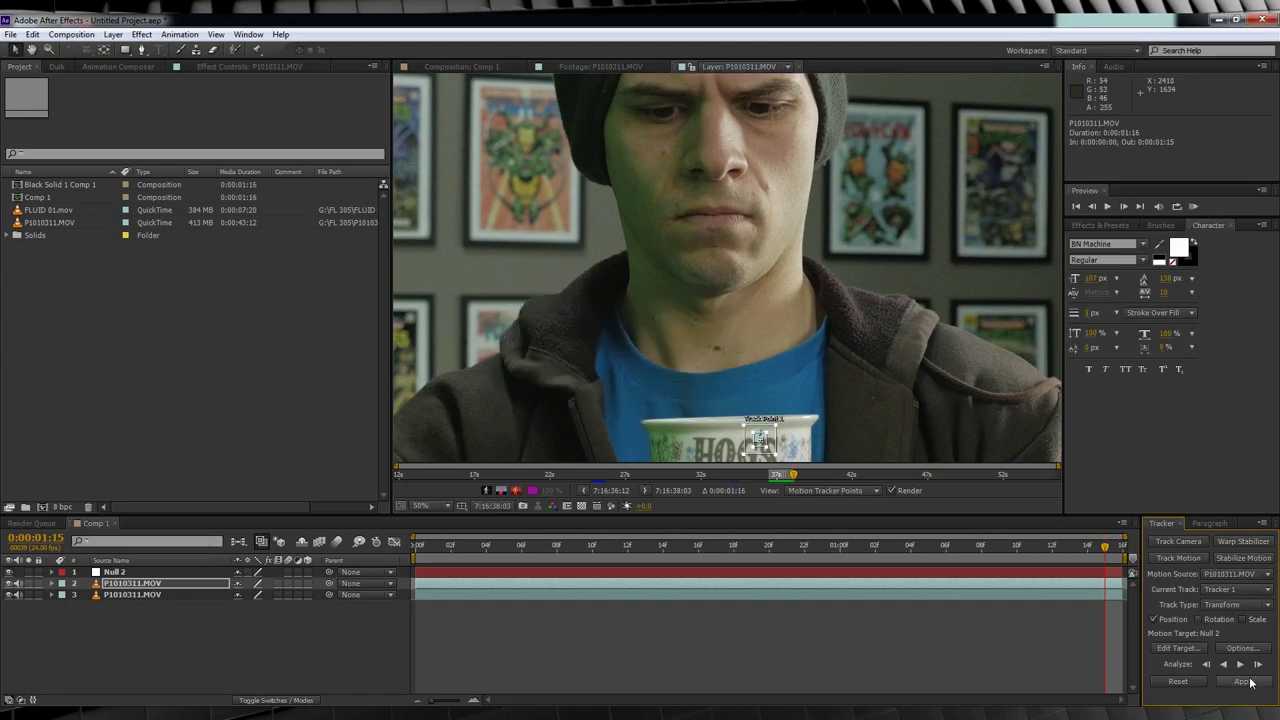
click(1243, 681)
click(624, 379)
key(Home)
key(ctrl+d)
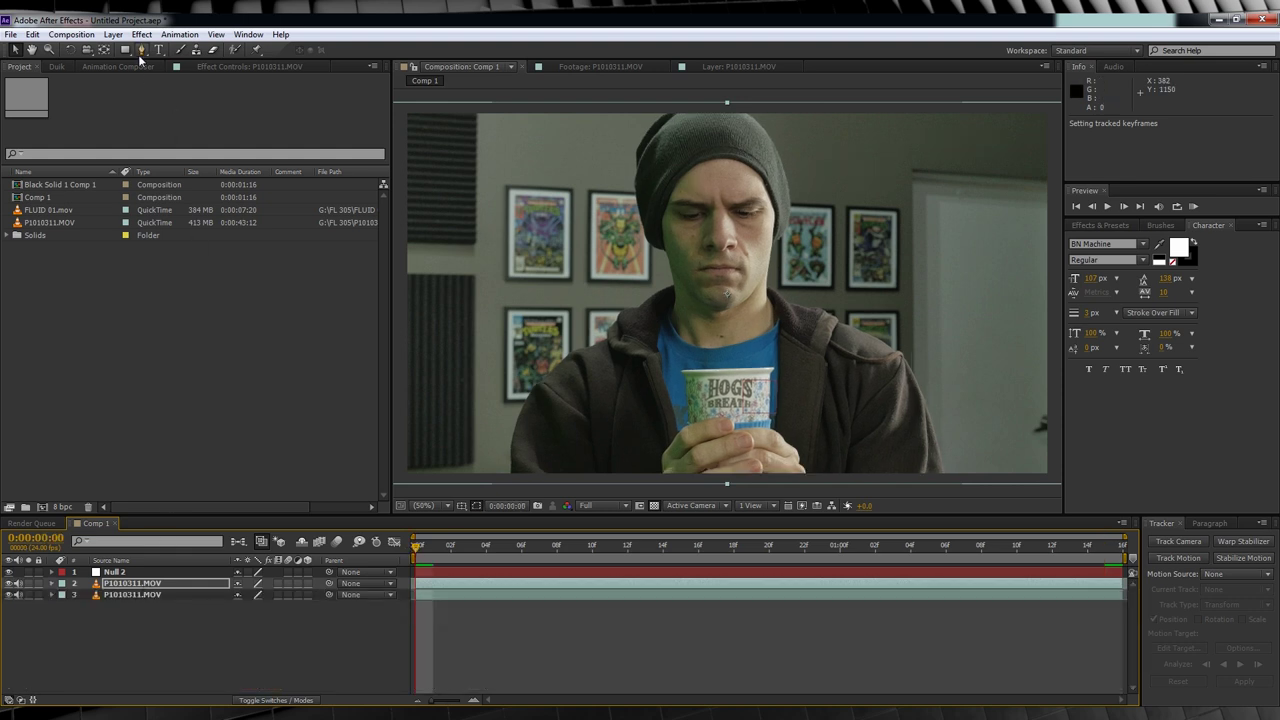
Create a hidden Black Solid 2 layer and mask it along the cup's top rim
click(113, 34)
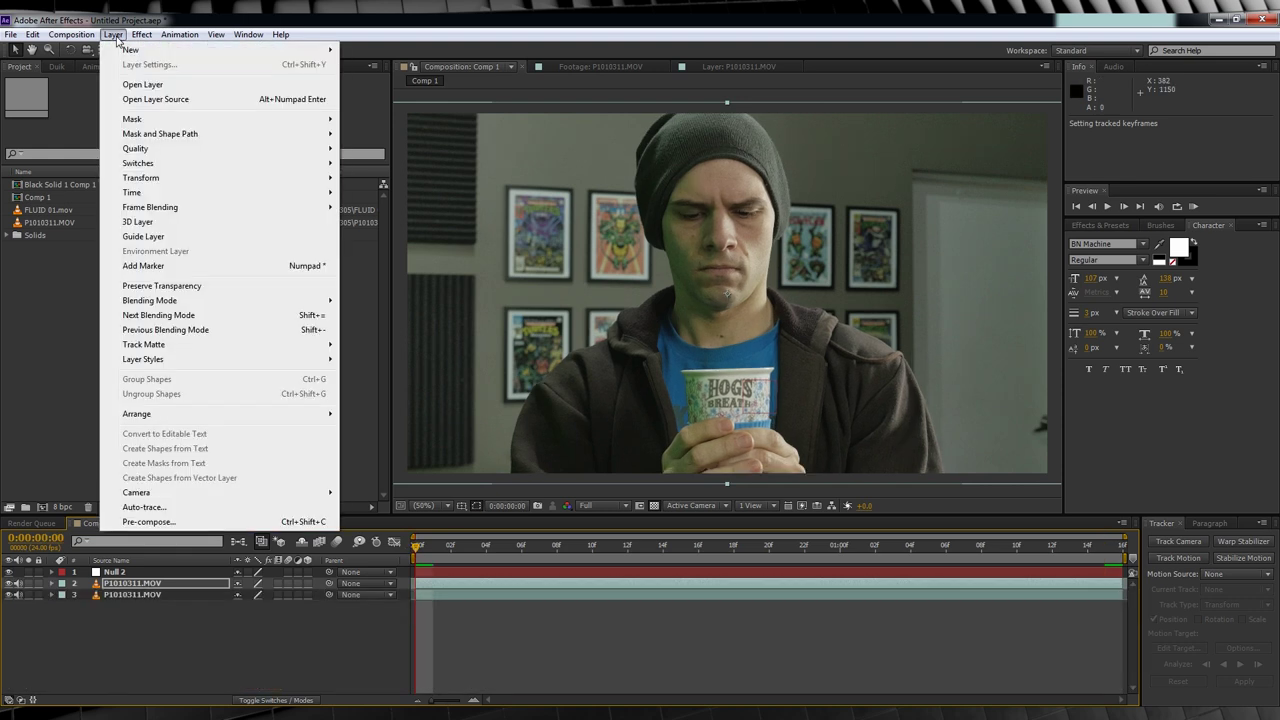
mouse_move(126, 48)
click(375, 63)
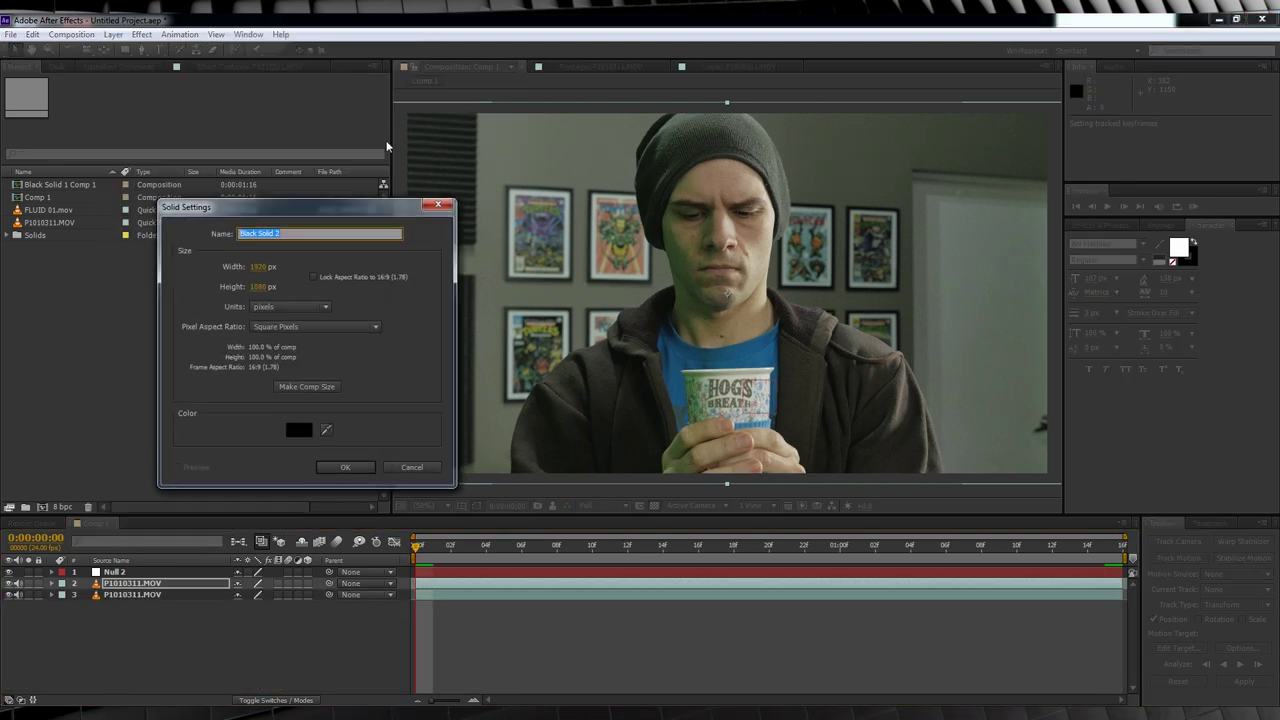
click(347, 468)
click(11, 572)
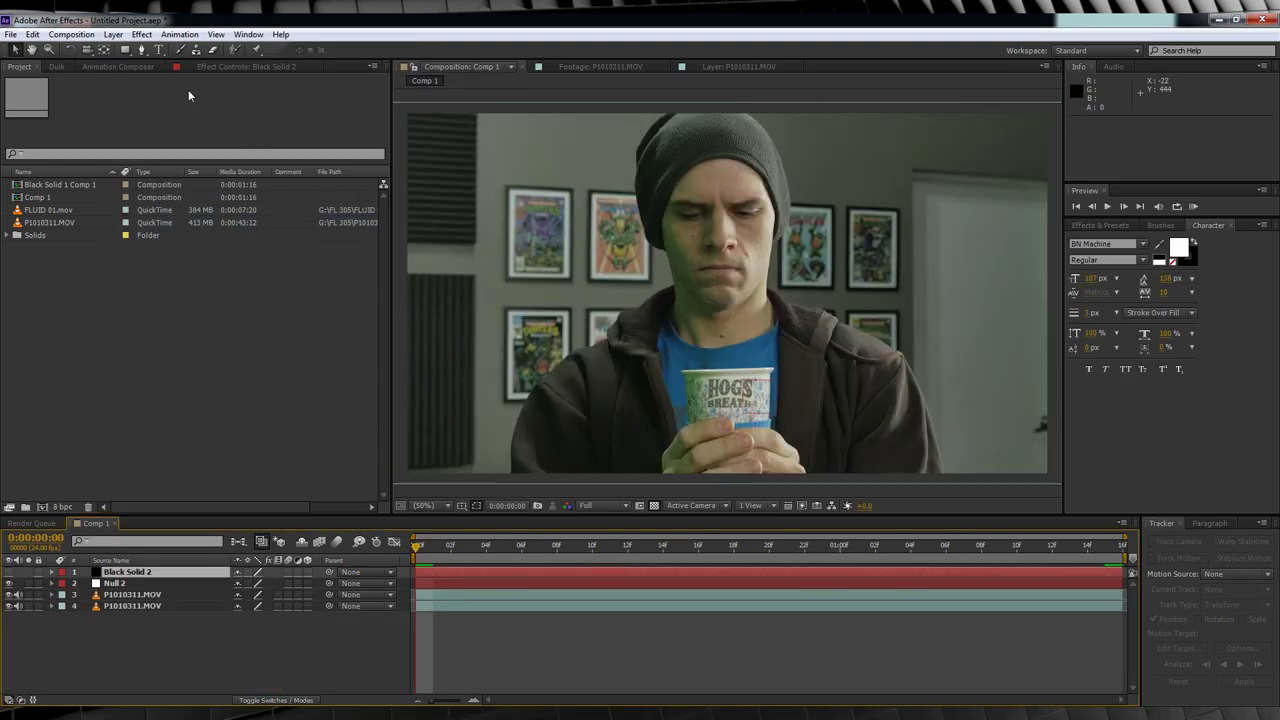
click(141, 49)
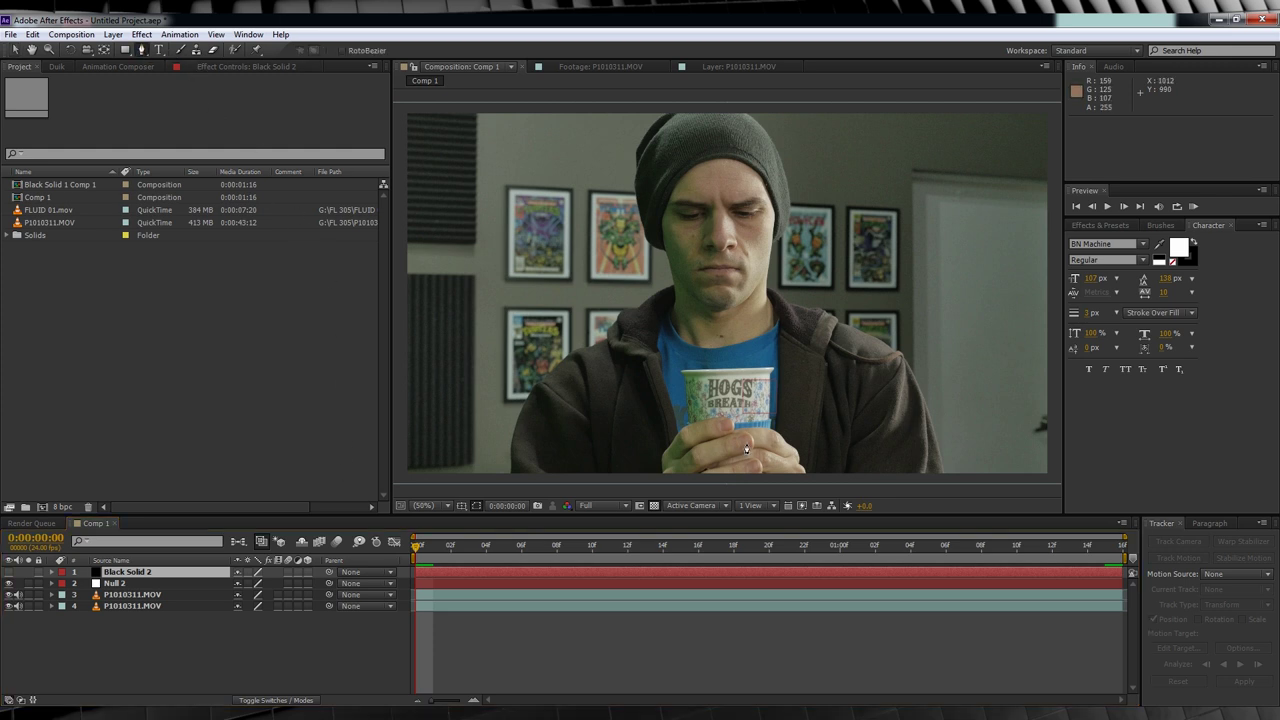
scroll(746, 449, up, 5)
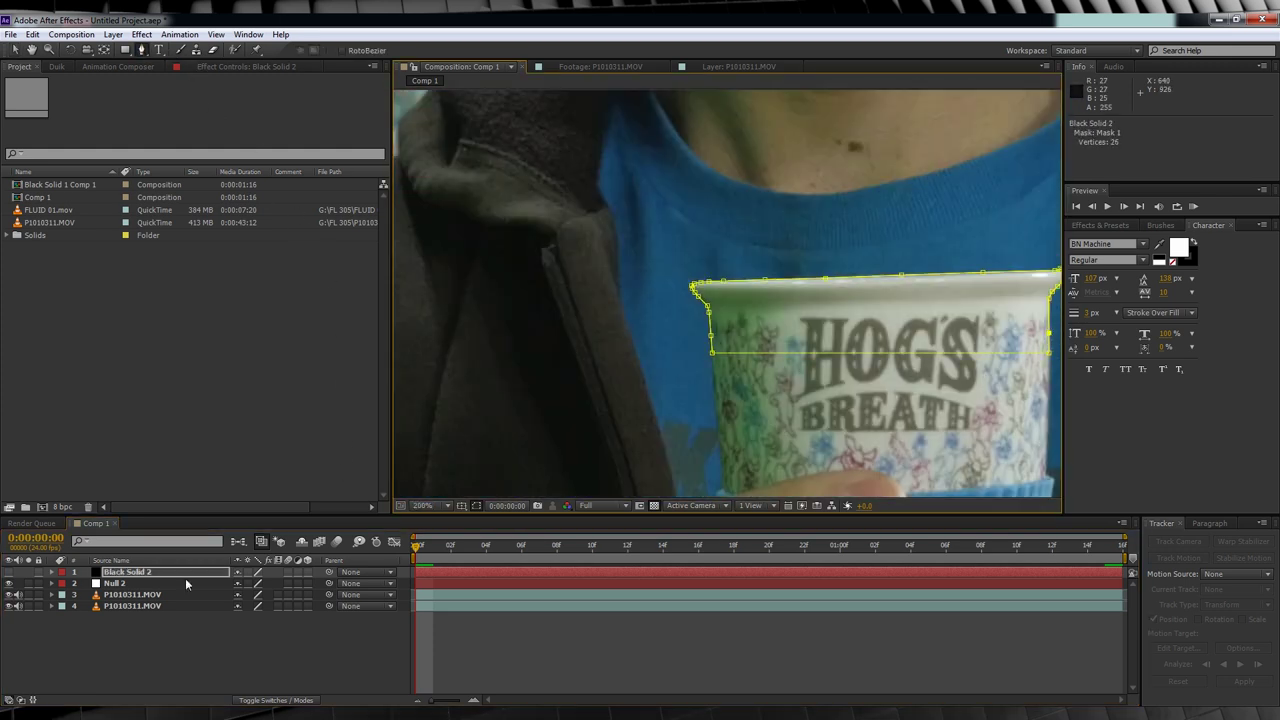
click(8, 573)
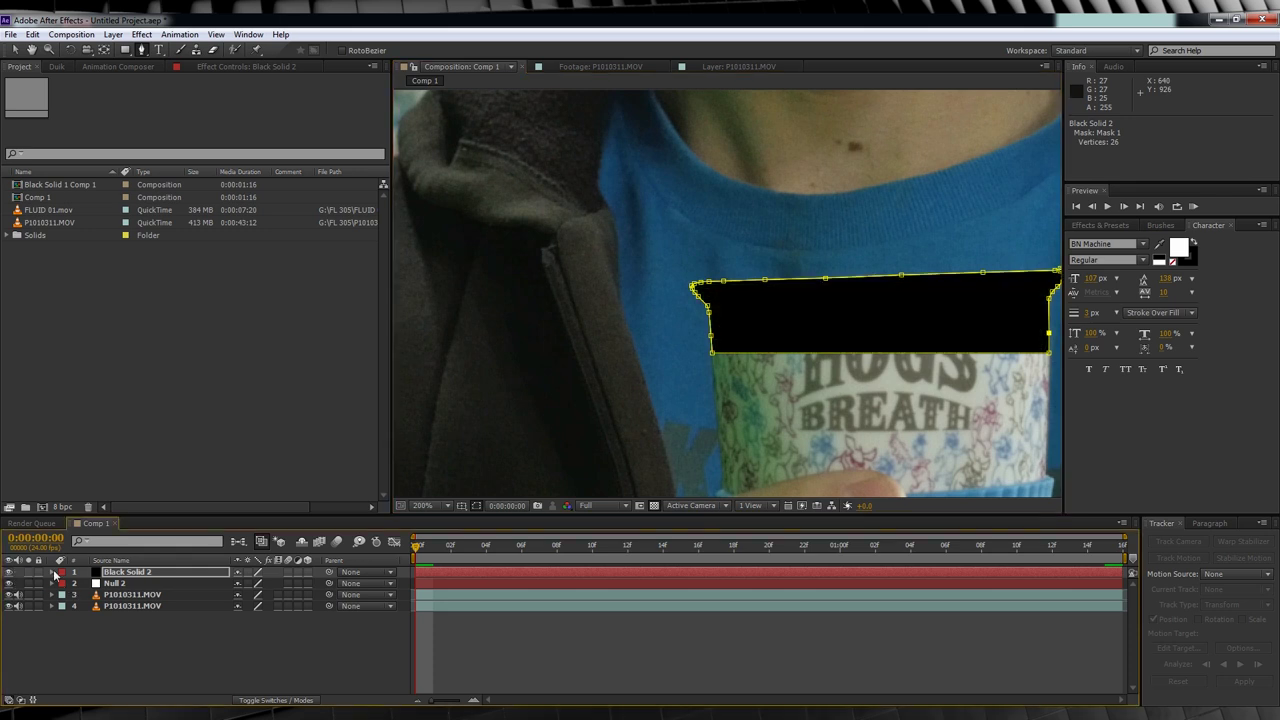
Pre-compose P1010311.MOV, Null 2 and Black Solid 2 into Pre-comp 1
click(122, 597)
shift+click(122, 584)
shift+click(122, 572)
right_click(121, 575)
click(170, 465)
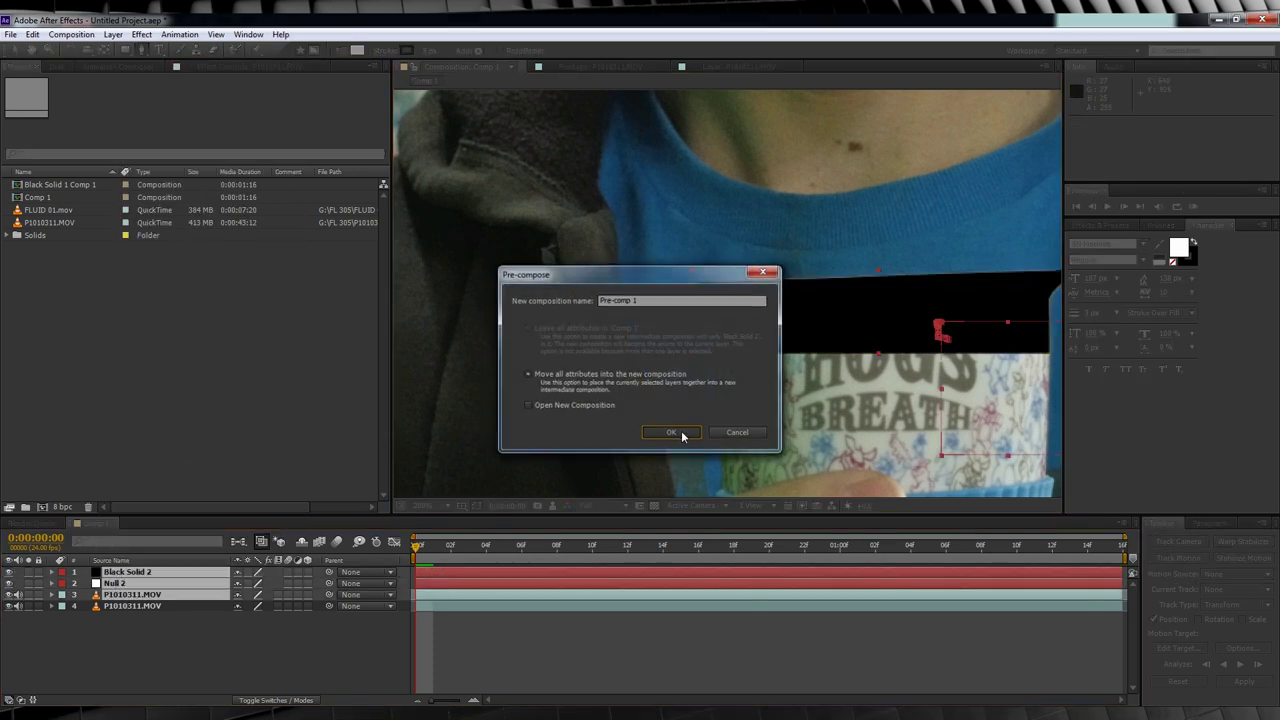
click(681, 432)
Inside Pre-comp 1, parent Black Solid 2 to Null 2
double_click(140, 574)
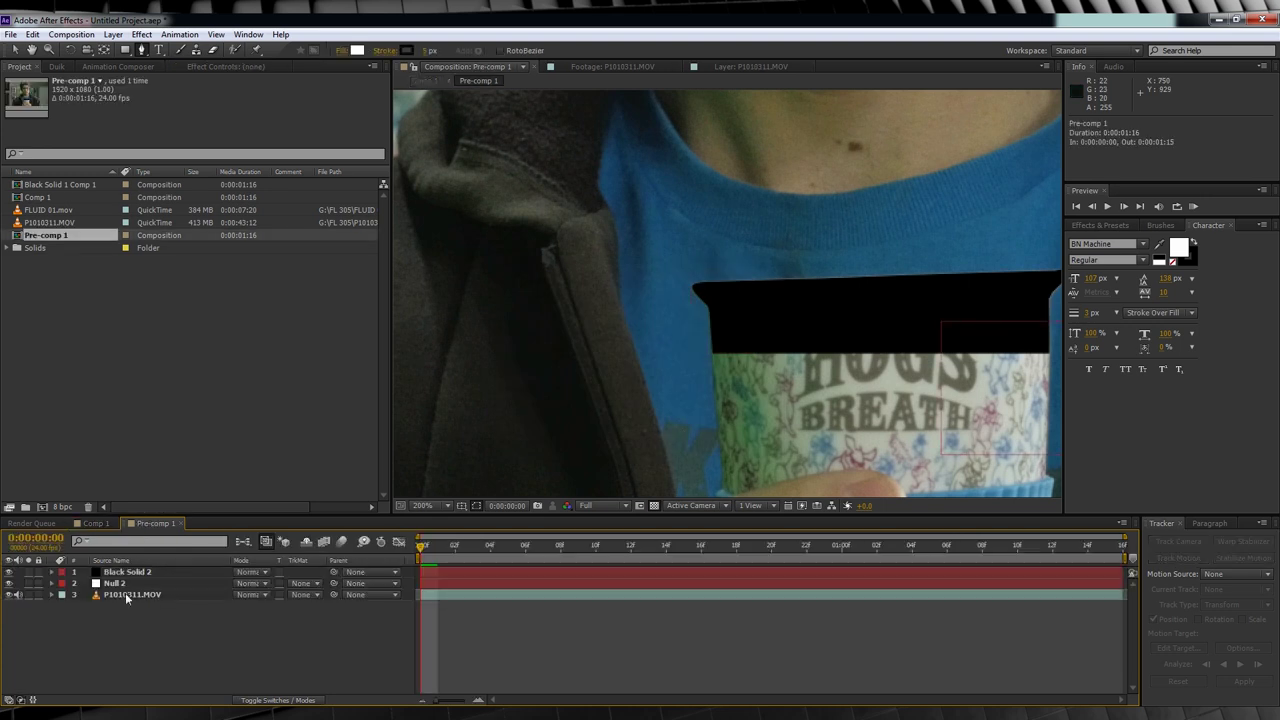
drag(335, 575, 120, 584)
click(130, 573)
Pre-compose Black Solid 2 into Black Solid 2 Comp 1 and set its mode to Stencil Alpha
right_click(131, 575)
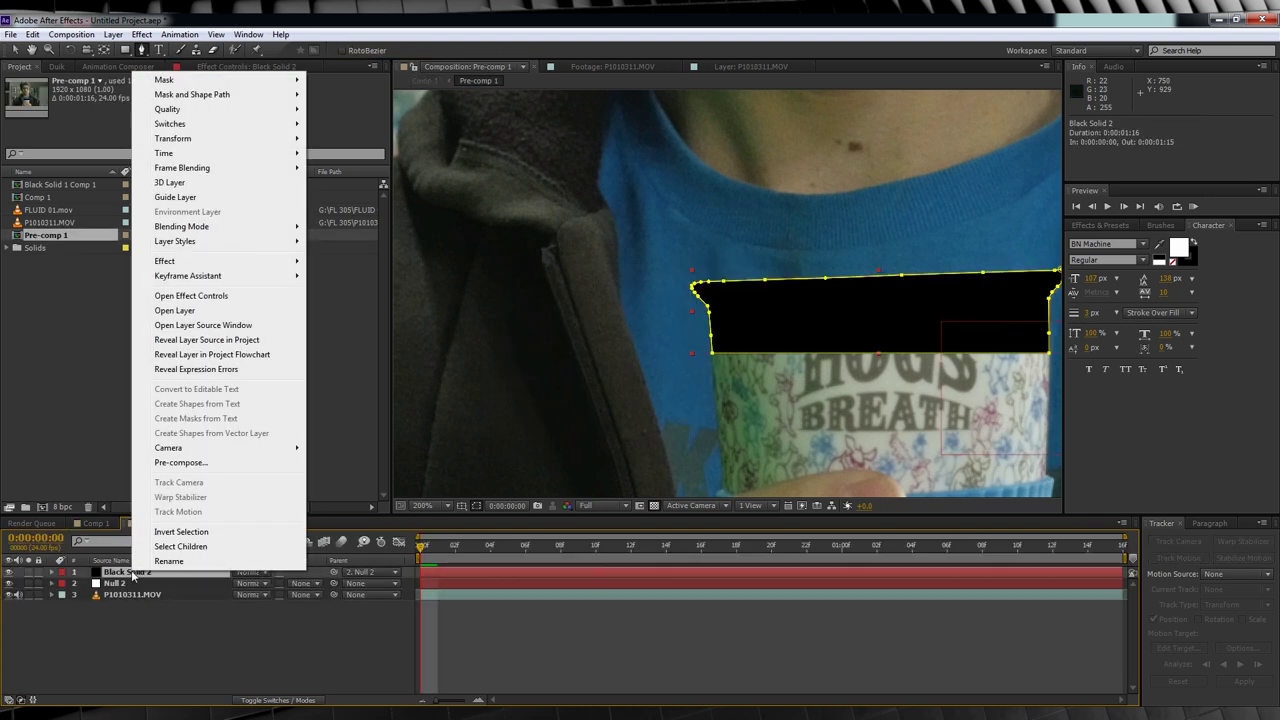
click(194, 465)
click(657, 435)
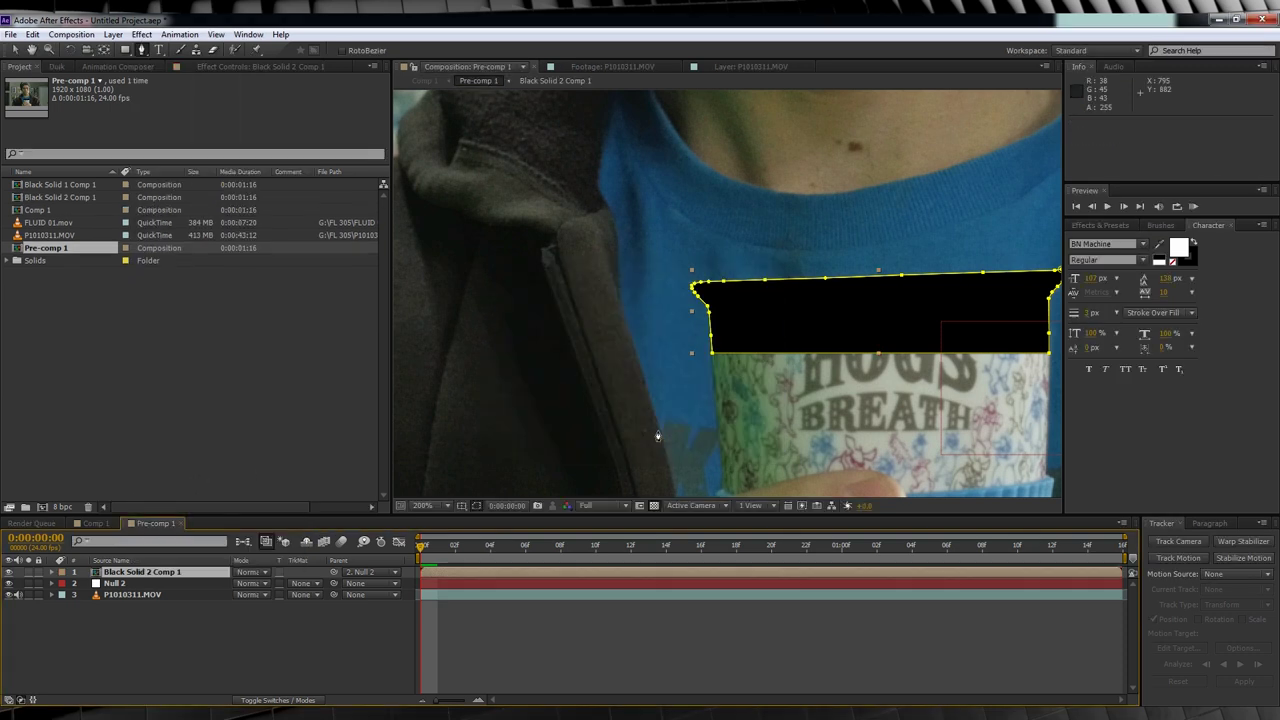
click(264, 572)
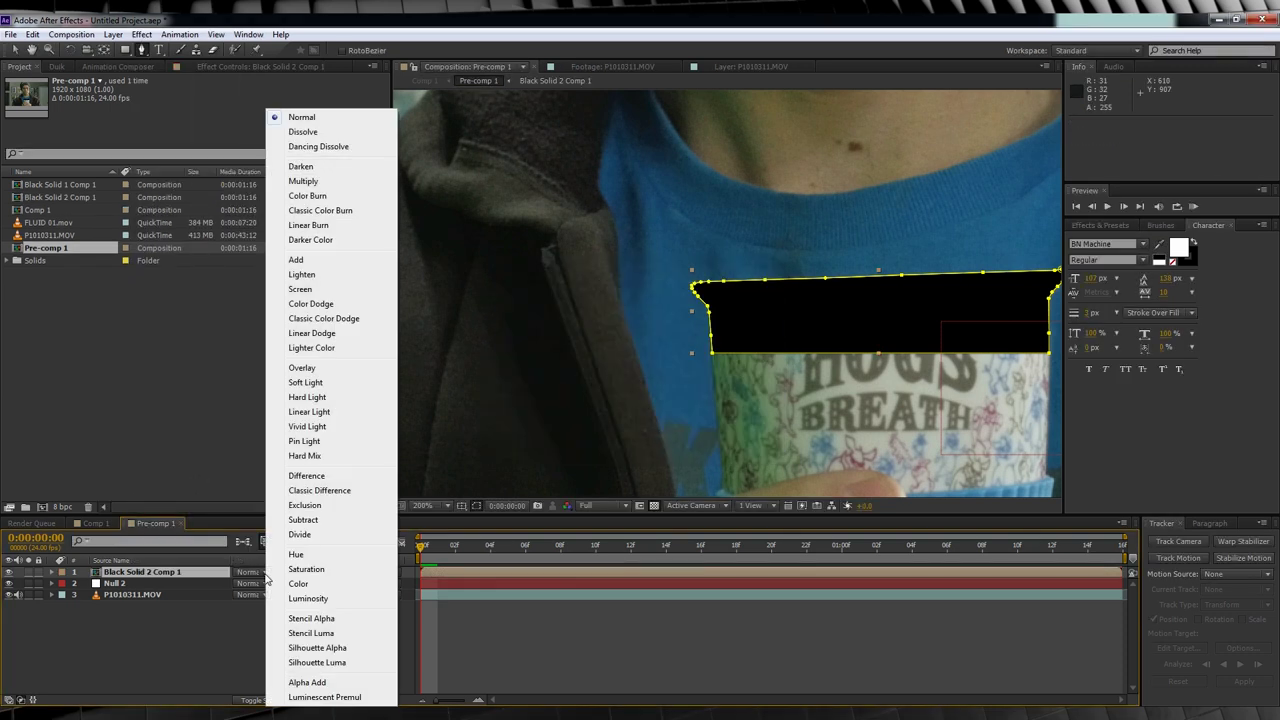
click(311, 619)
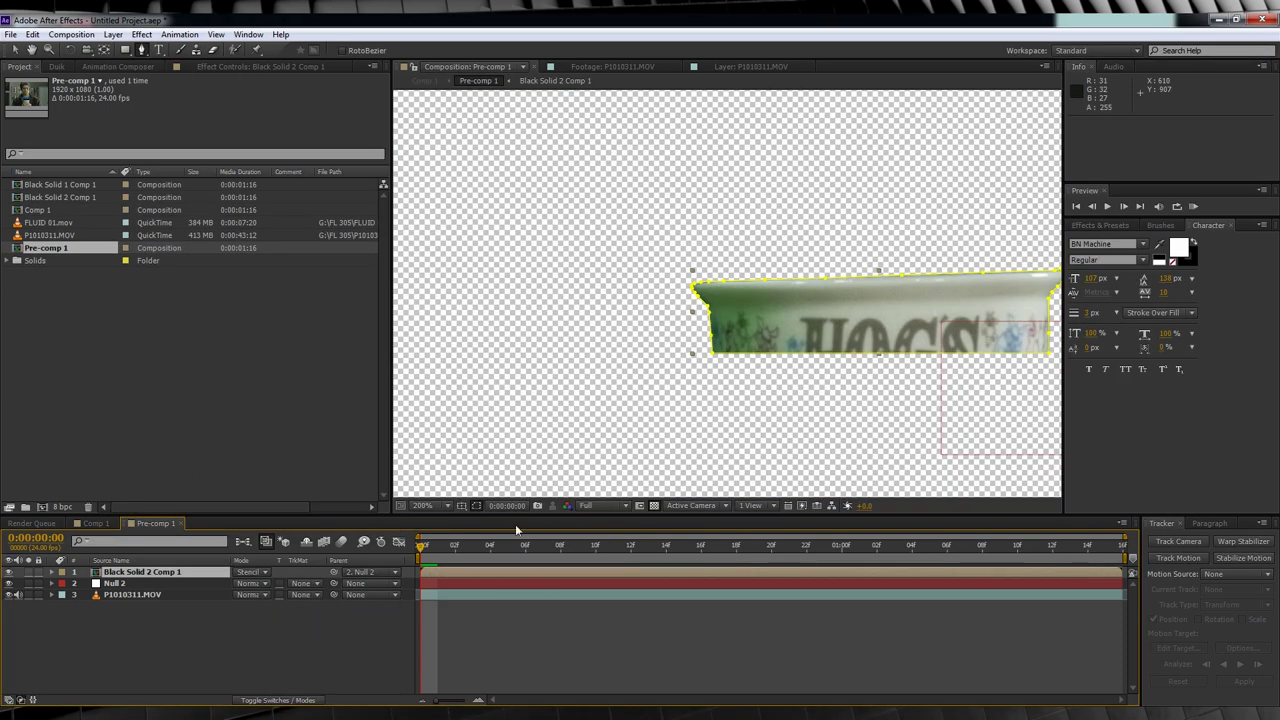
Feather Black Solid 2 Comp 1's mask by 2 pixels, viewing at 50% without the transparency grid
click(654, 505)
click(422, 505)
click(445, 463)
click(454, 547)
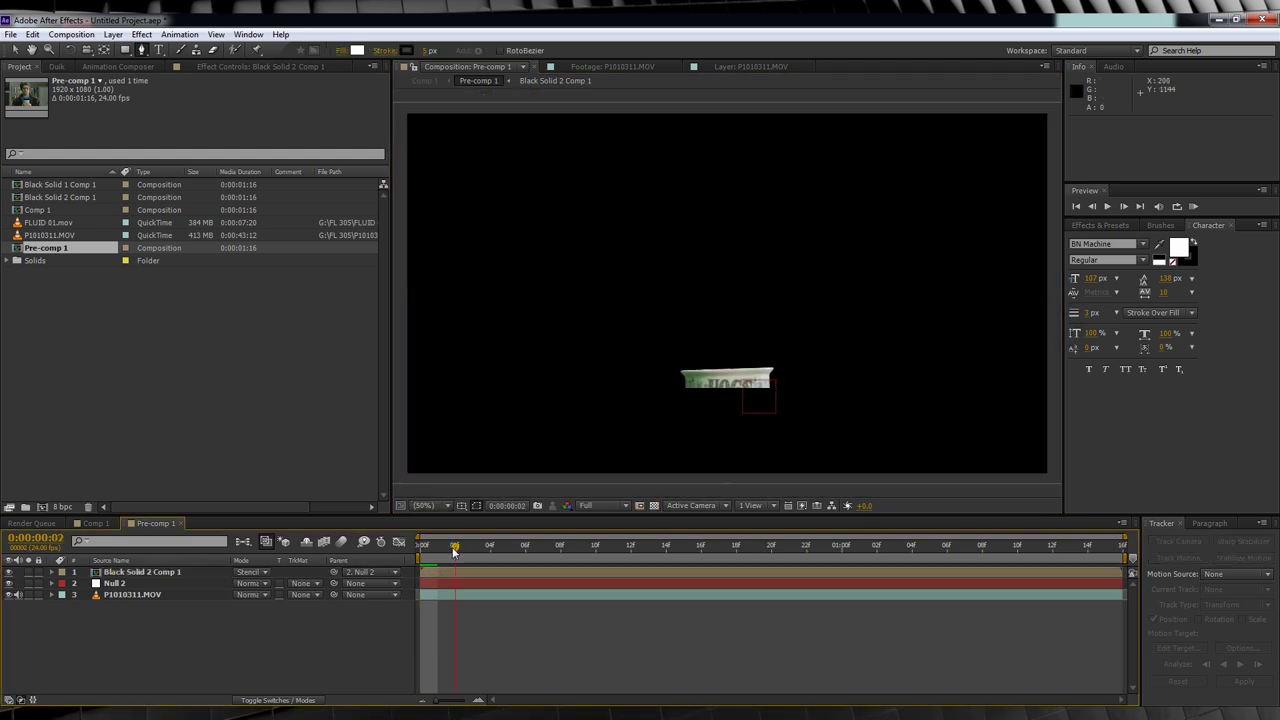
click(134, 573)
key(f)
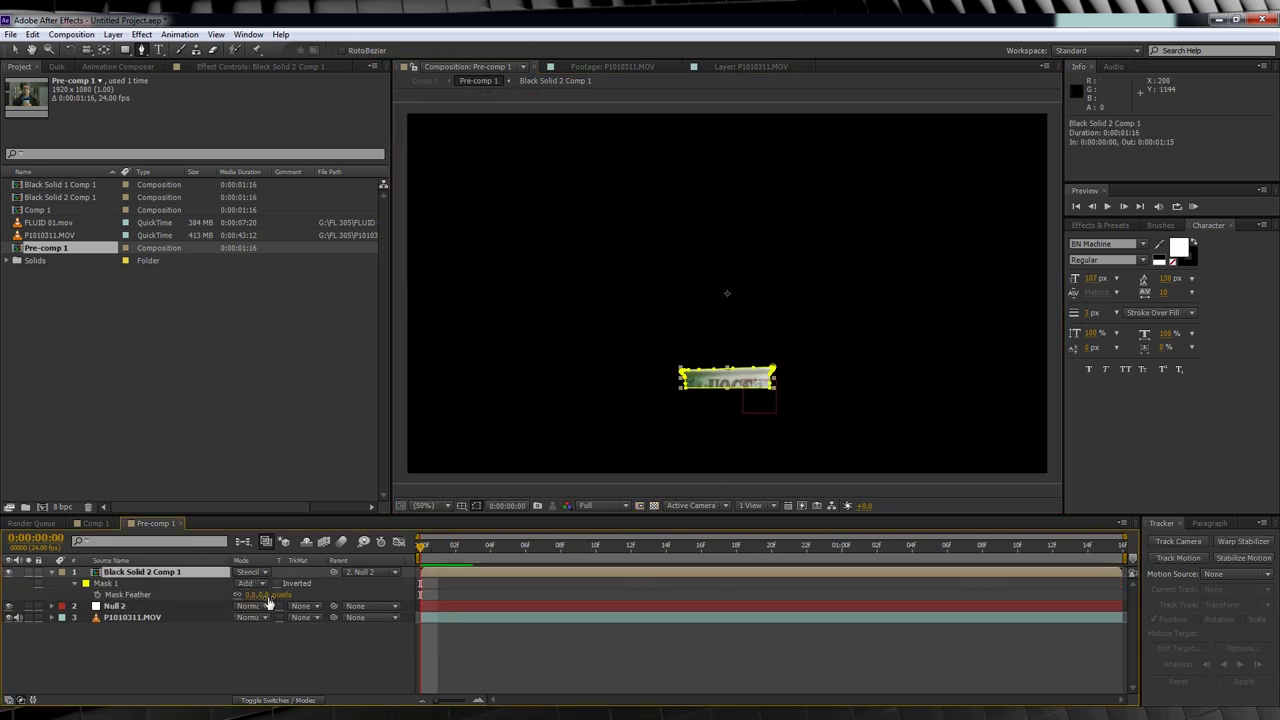
key(Return)
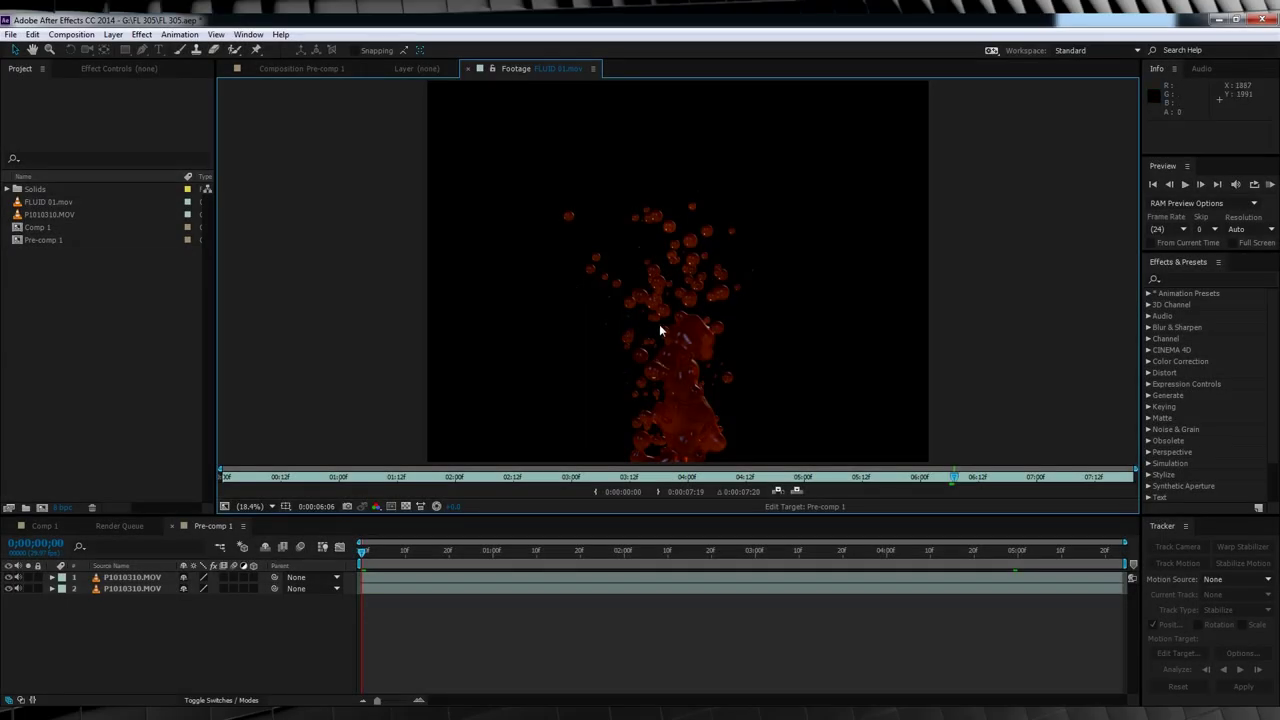
Place FLUID 01.mov between the P1010310.MOV layers in Pre-comp 1, scaled down and raised toward the face
click(290, 69)
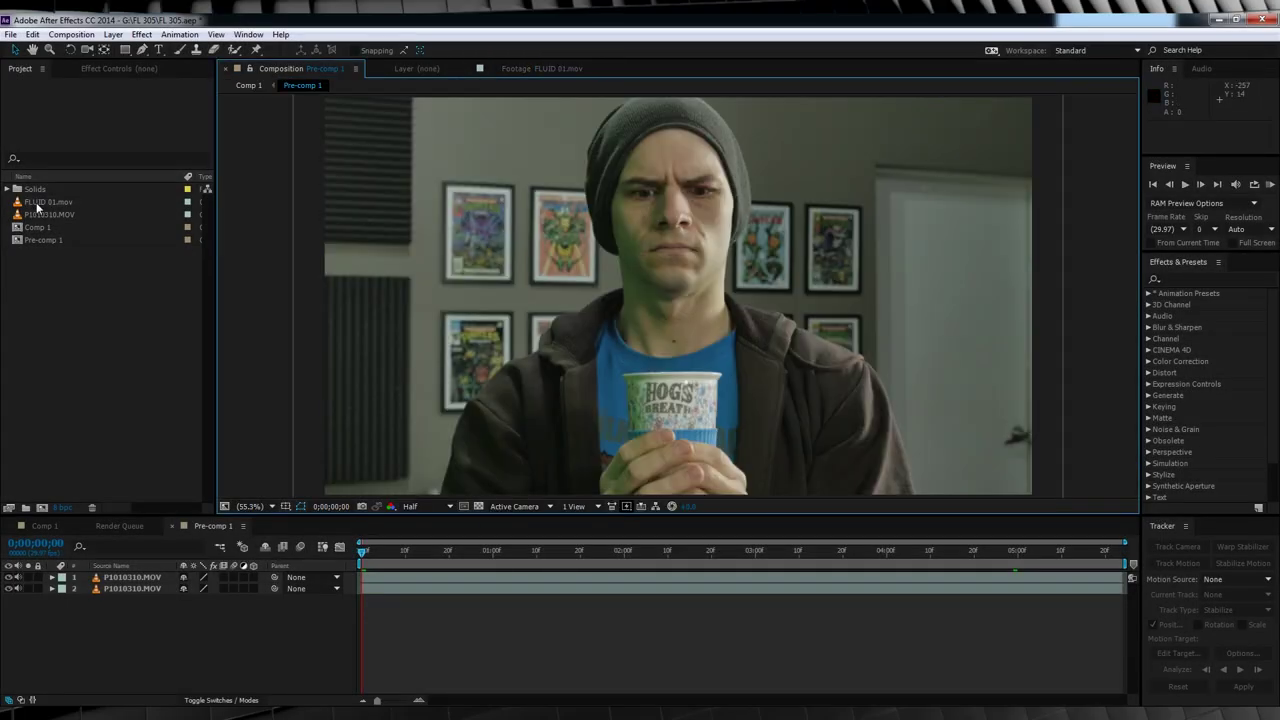
drag(42, 203, 118, 587)
key(s)
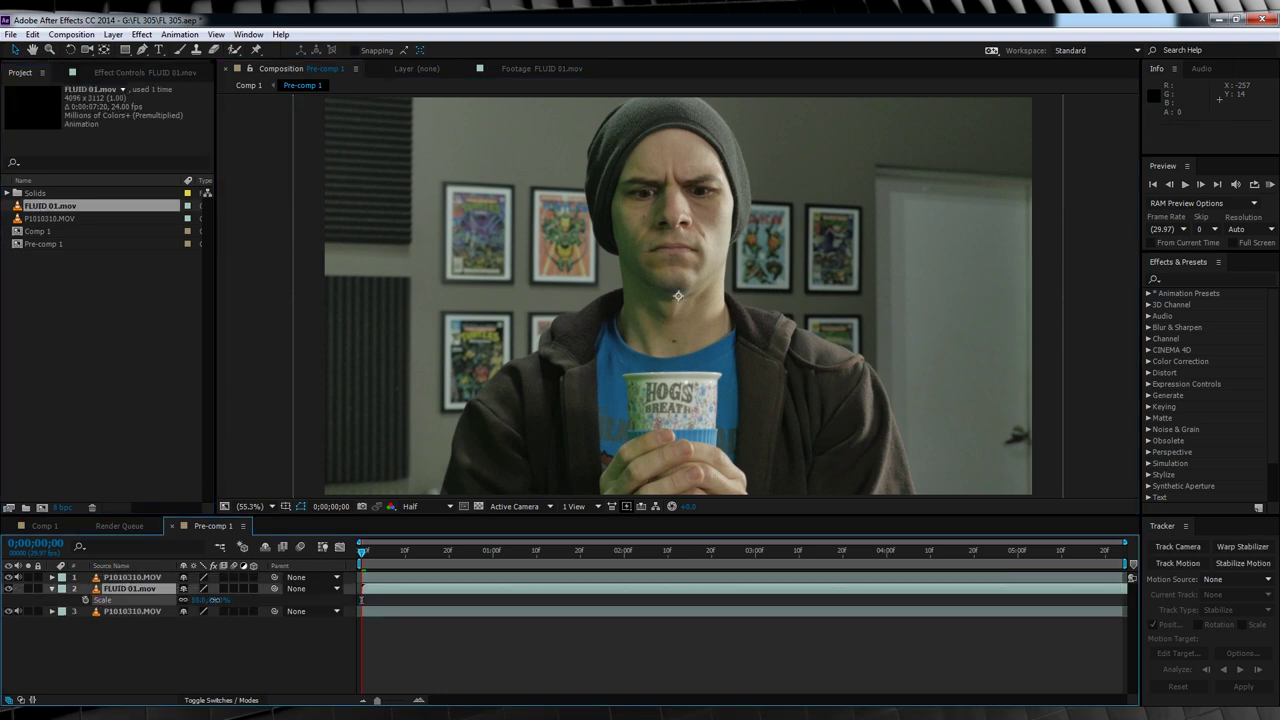
click(436, 552)
drag(678, 296, 676, 224)
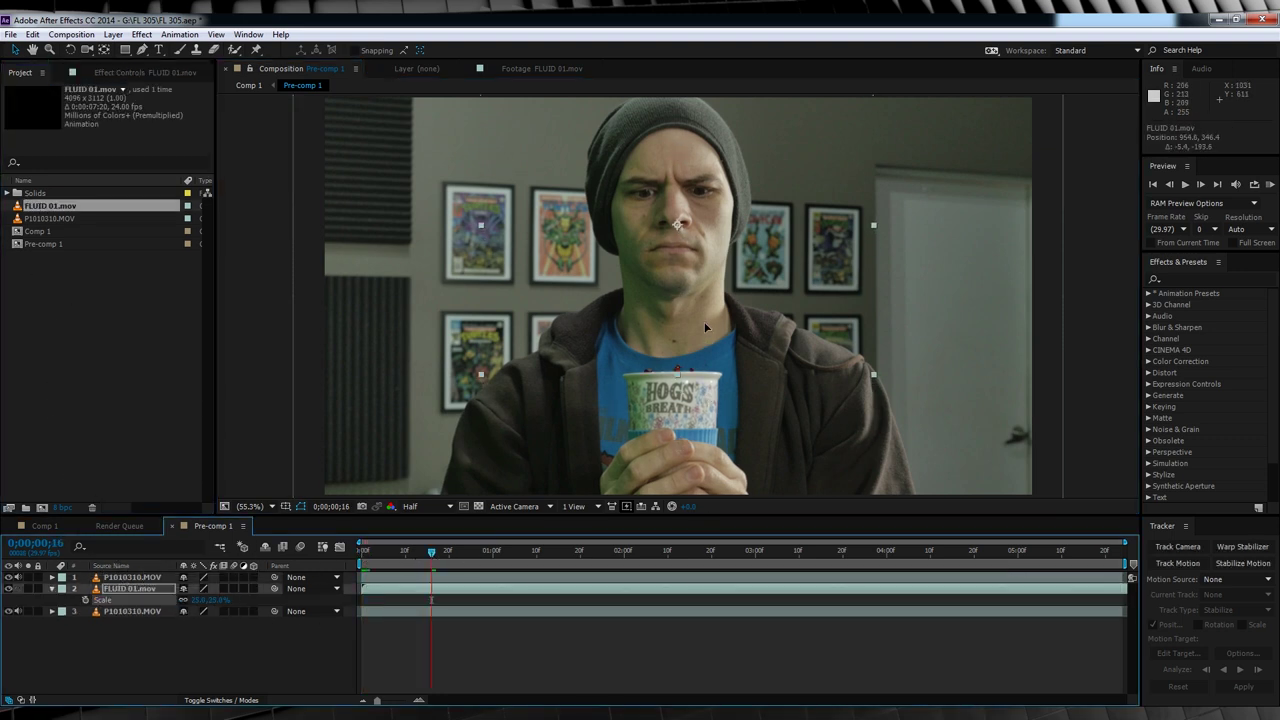
Preview the splash composite and lower the splash layer's opacity to 97%
key(space)
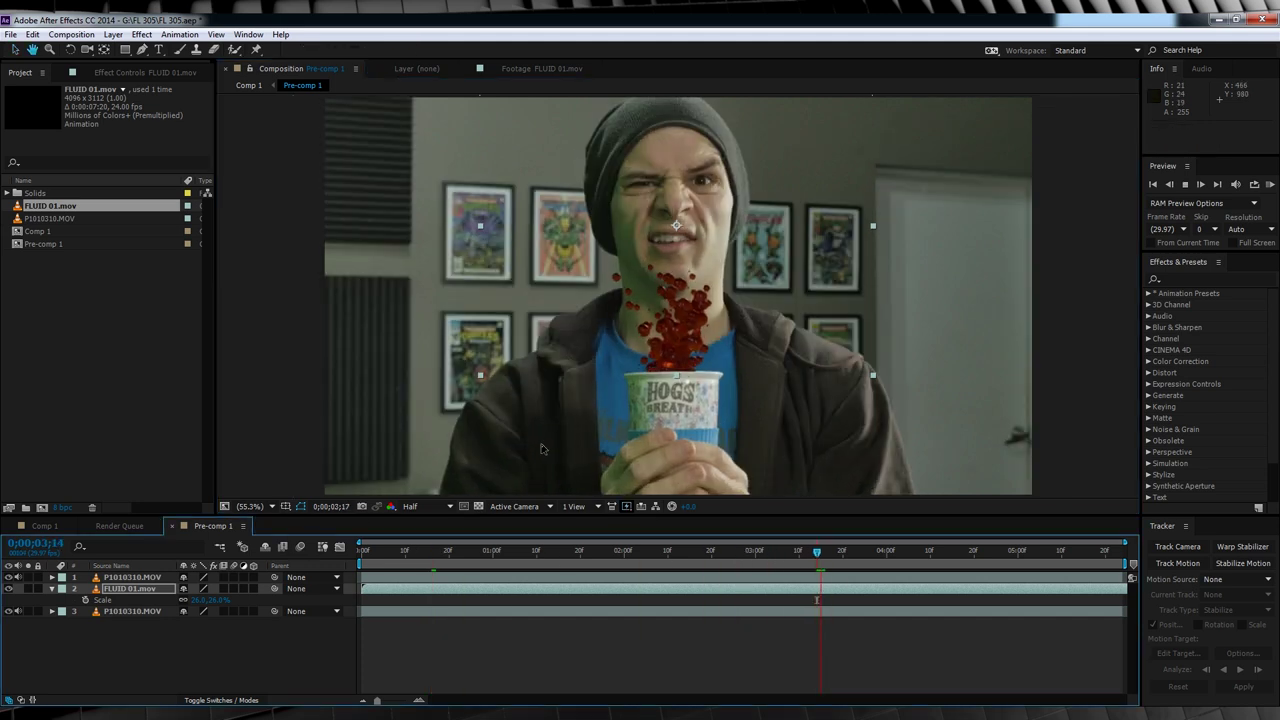
click(999, 550)
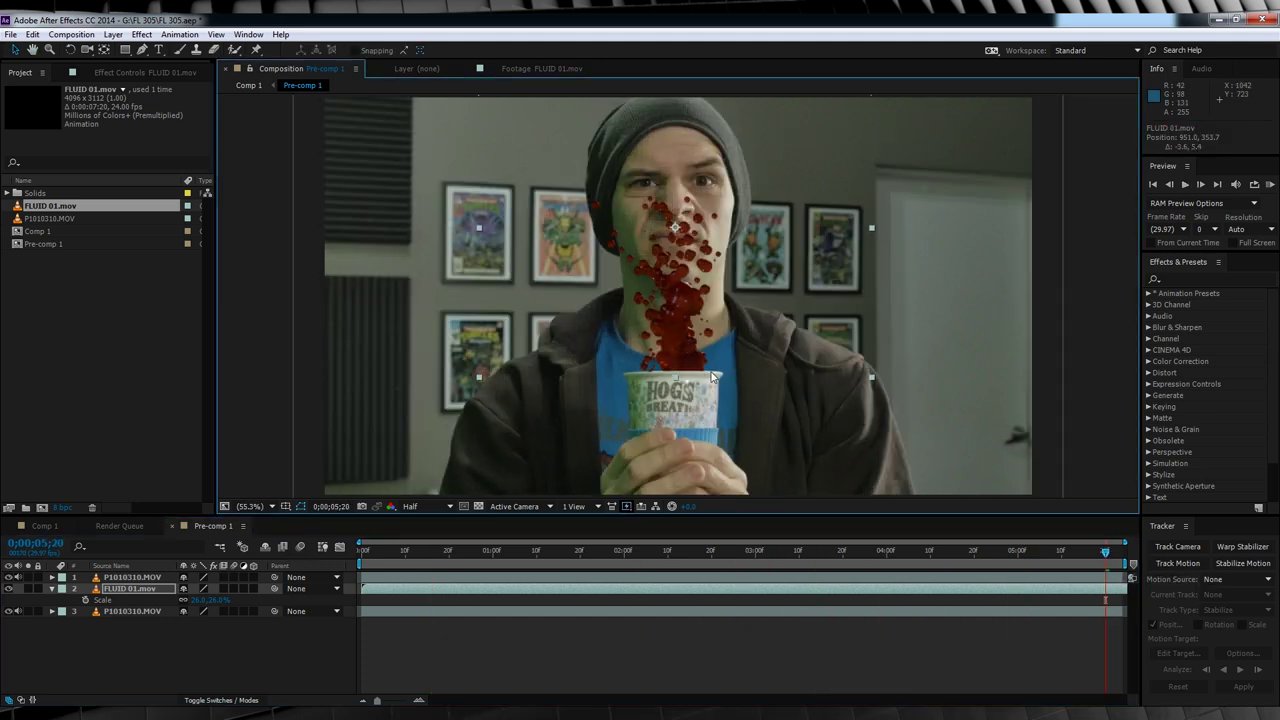
click(515, 552)
click(663, 552)
key(t)
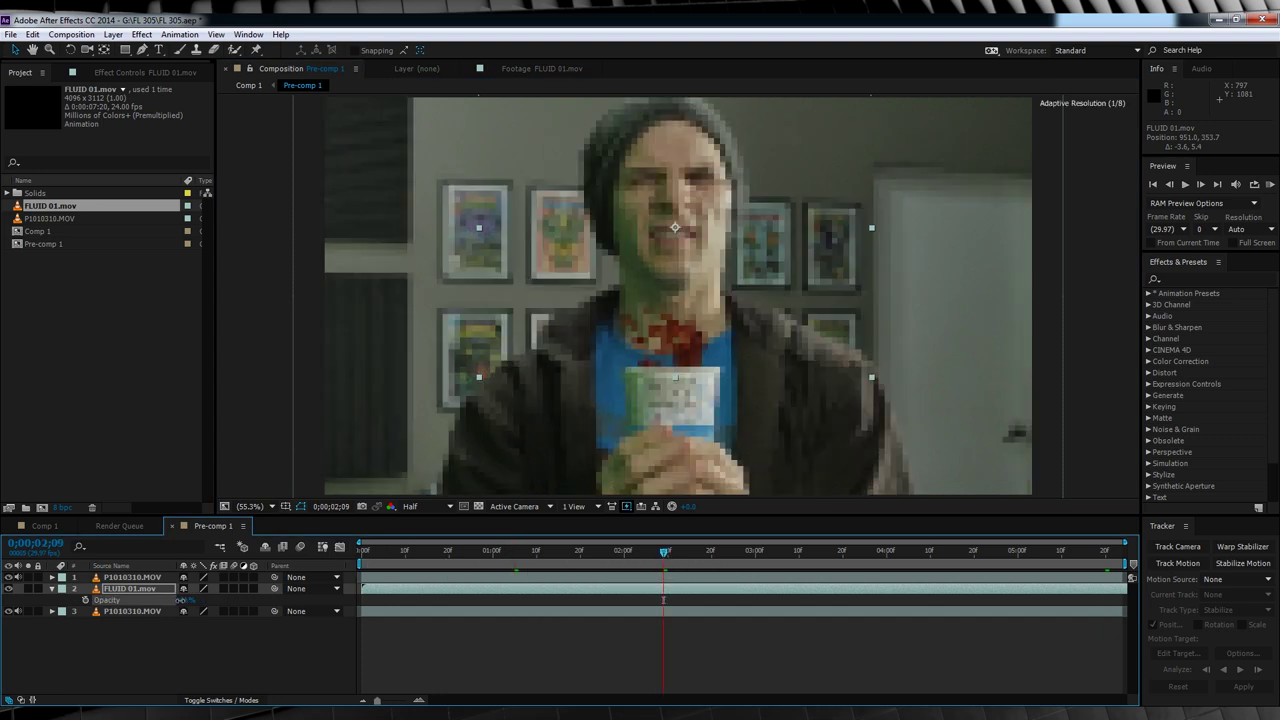
scroll(355, 386, down, 1)
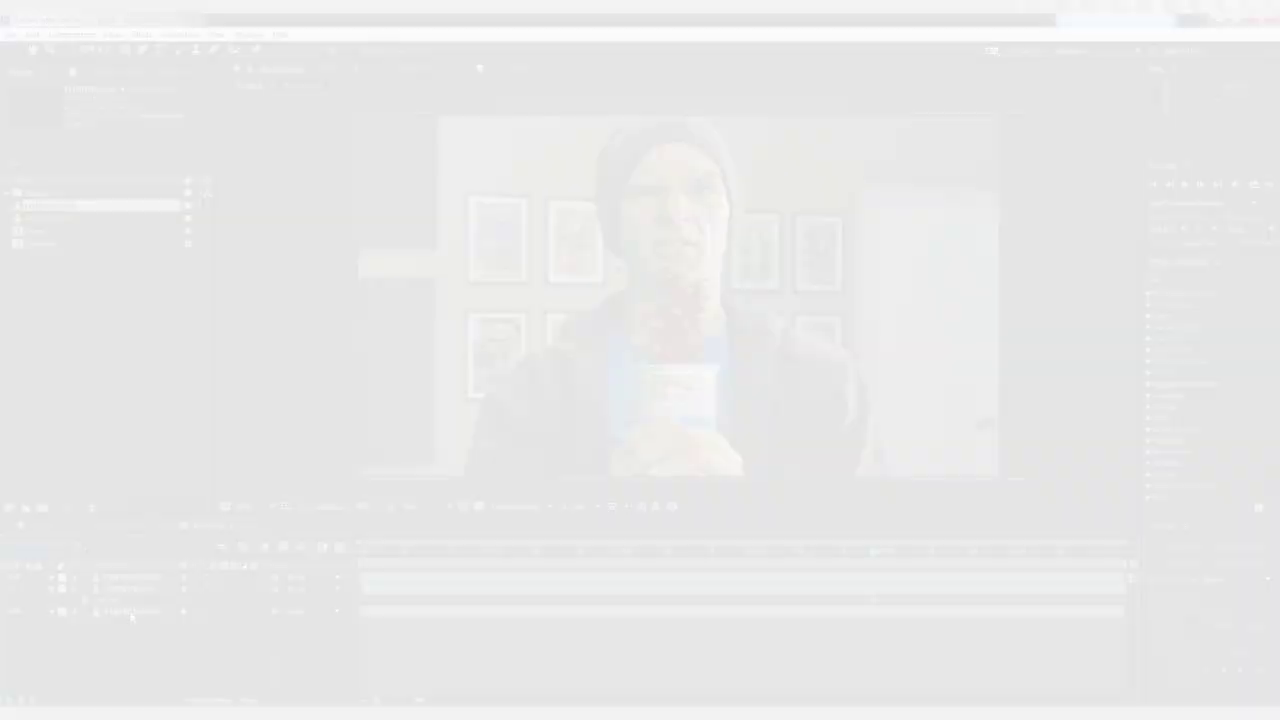
Apply Camera Lens Blur to the FLUID 01.mov splash and check the softened result
click(128, 589)
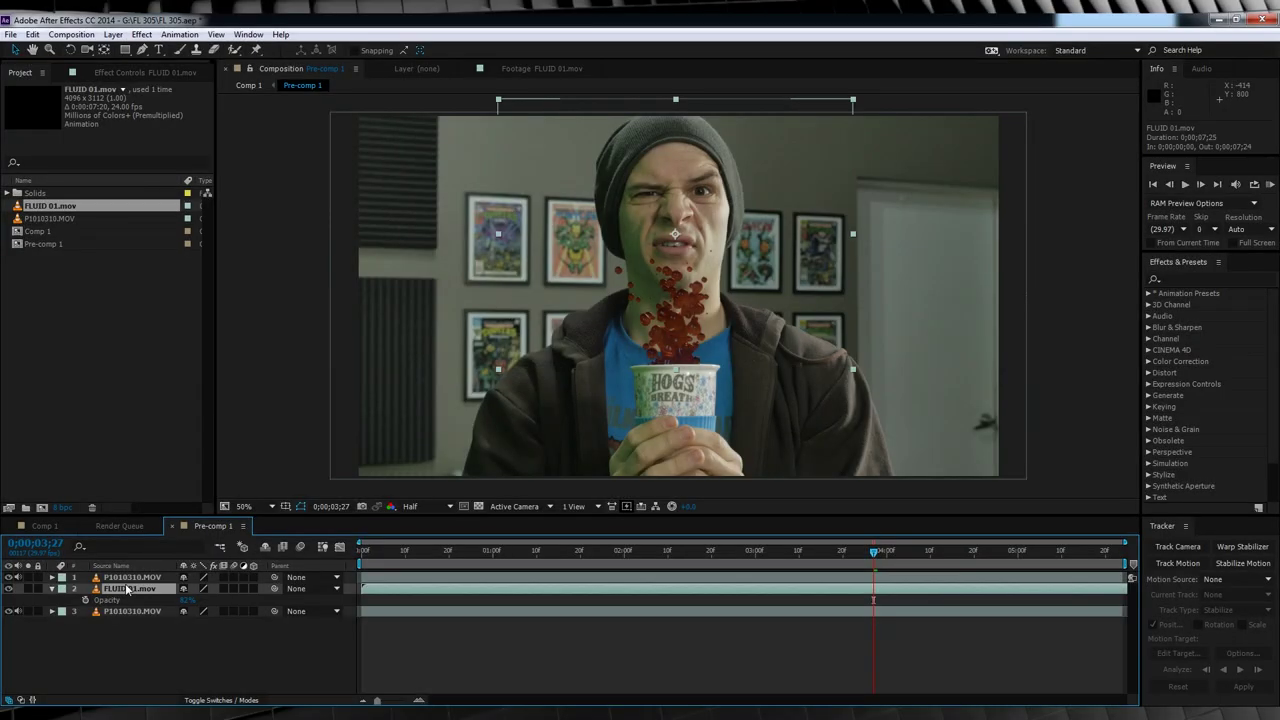
click(155, 35)
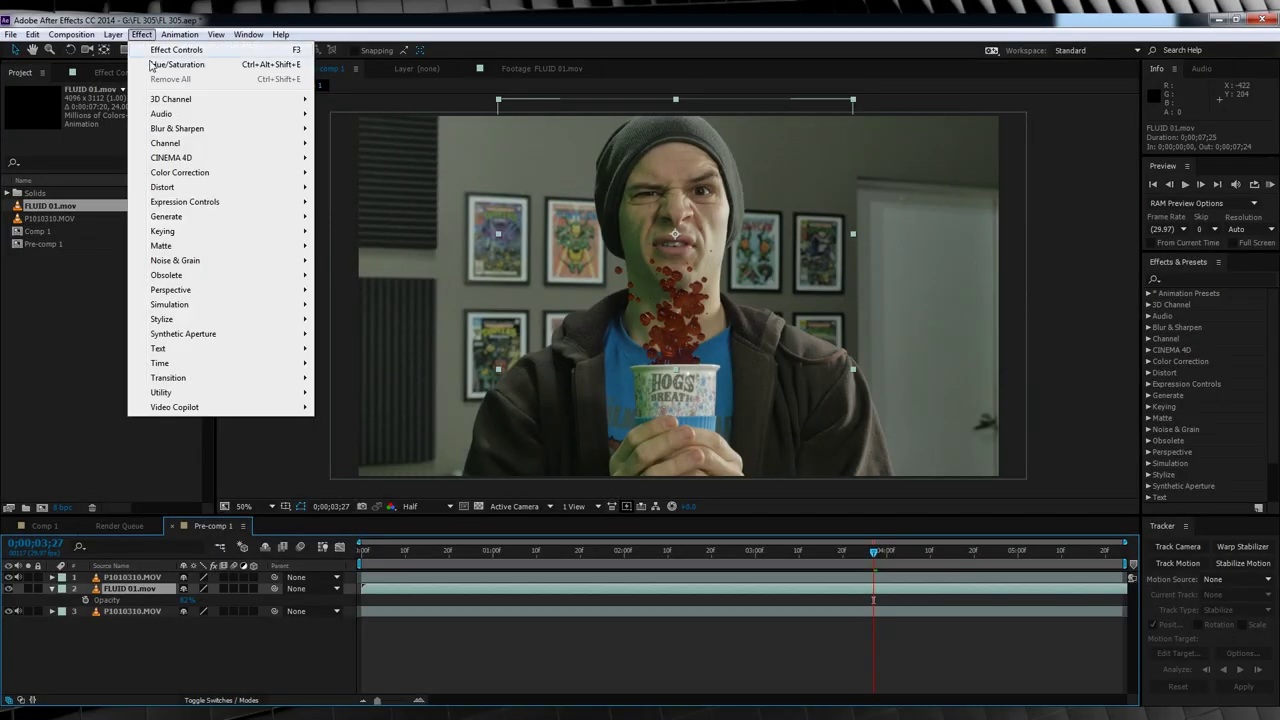
mouse_move(181, 137)
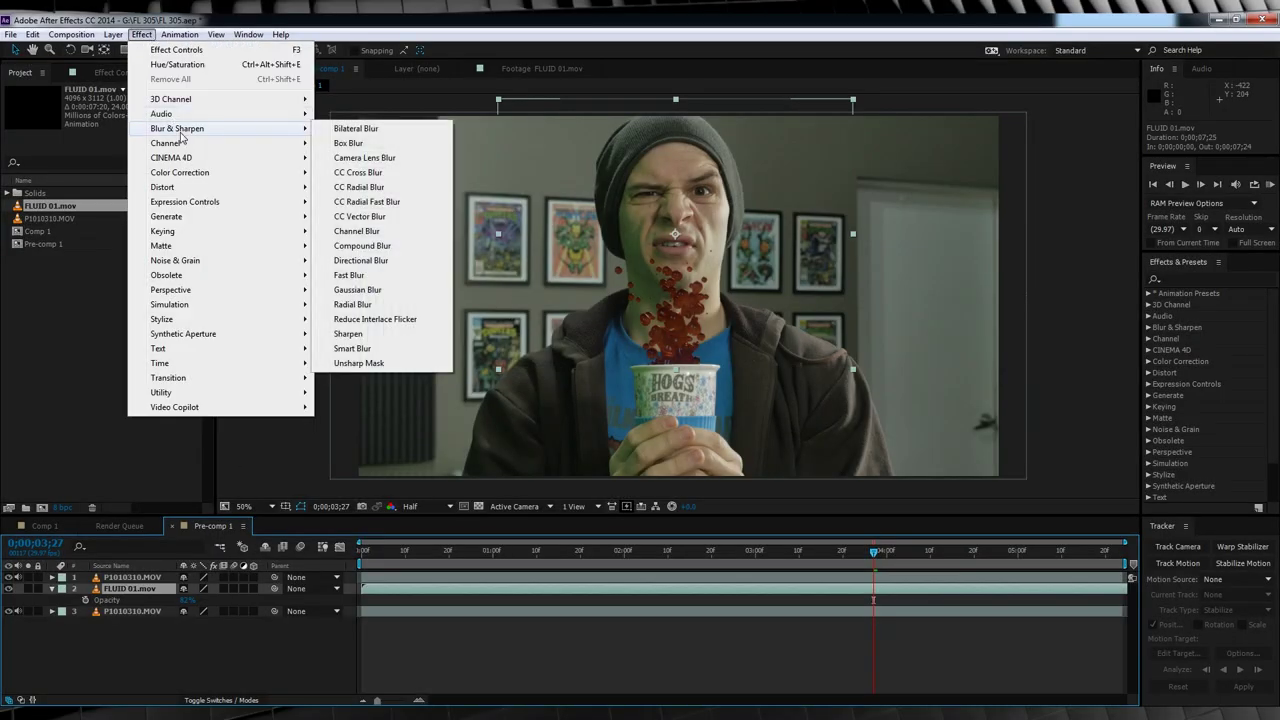
click(351, 158)
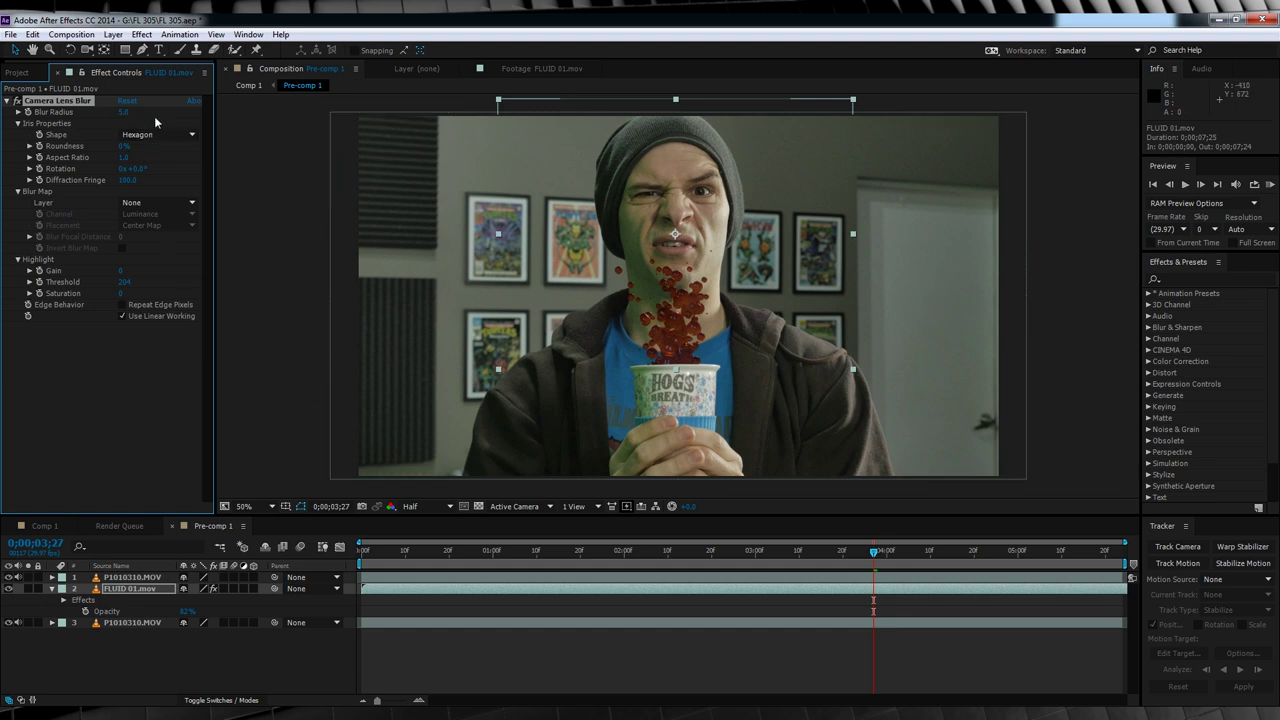
click(454, 666)
key(space)
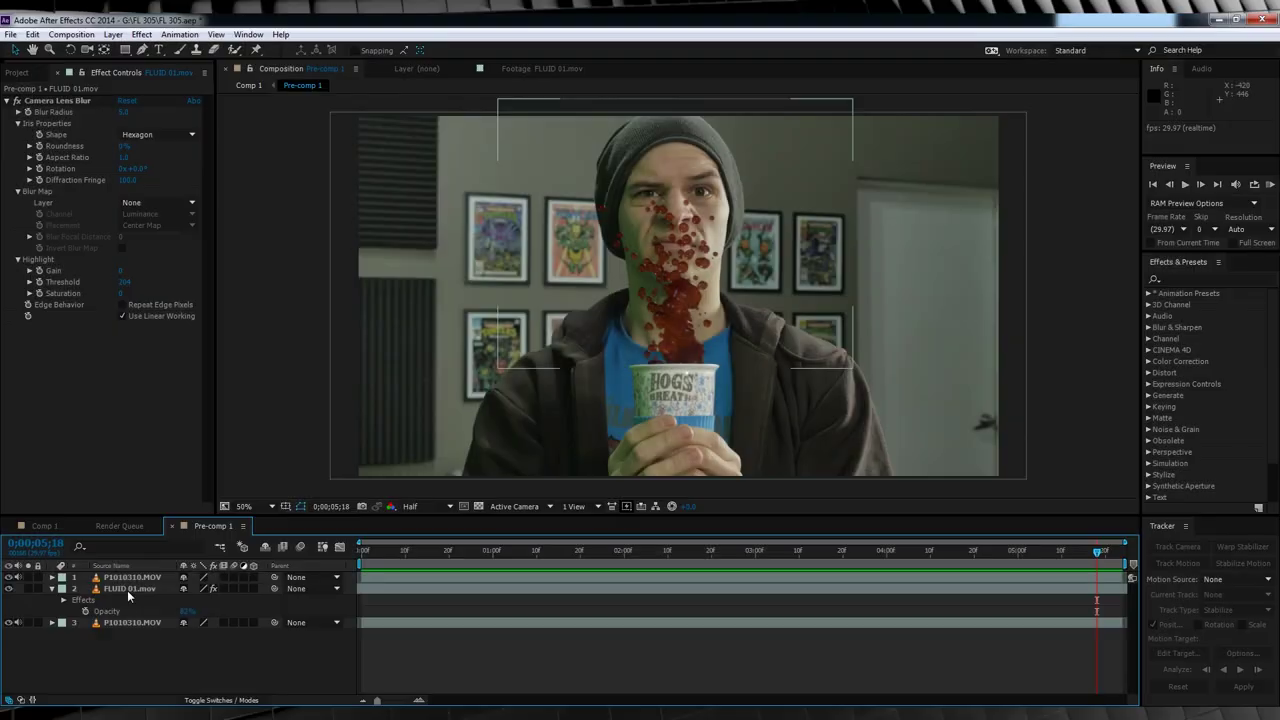
click(127, 588)
click(148, 35)
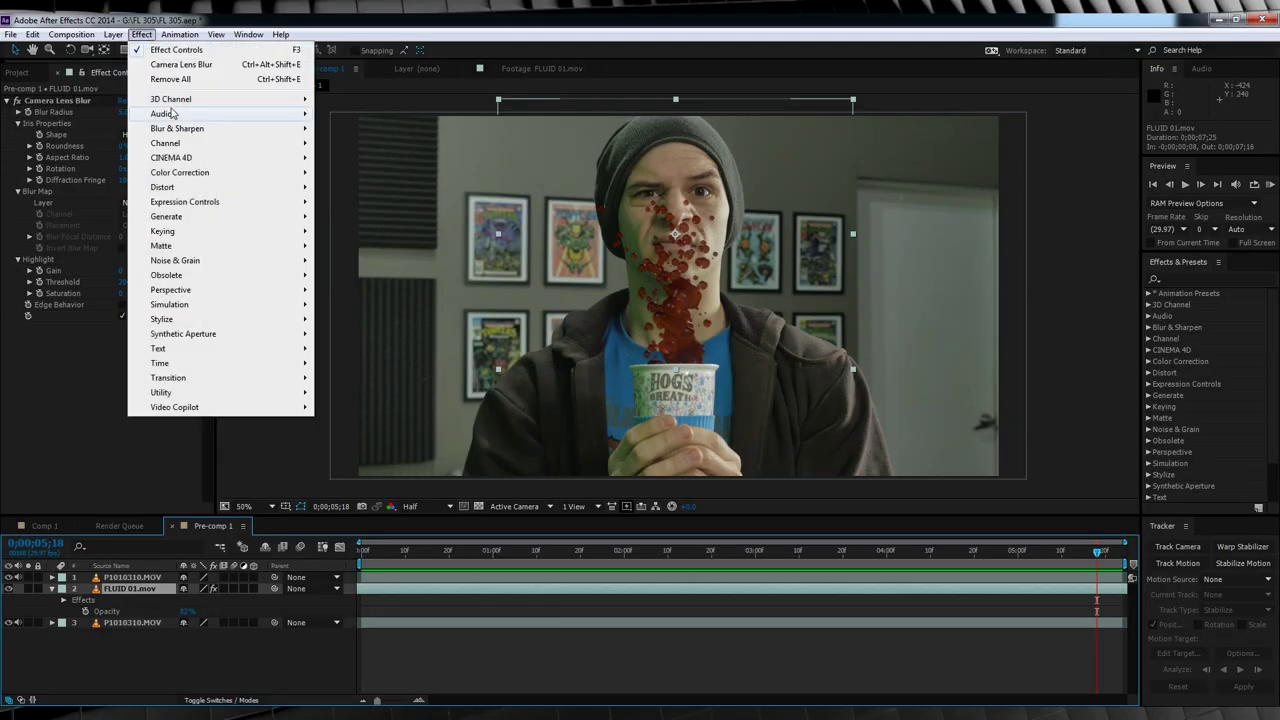
Add Curves to the splash and bend its Green channel into an S-shape
mouse_move(182, 174)
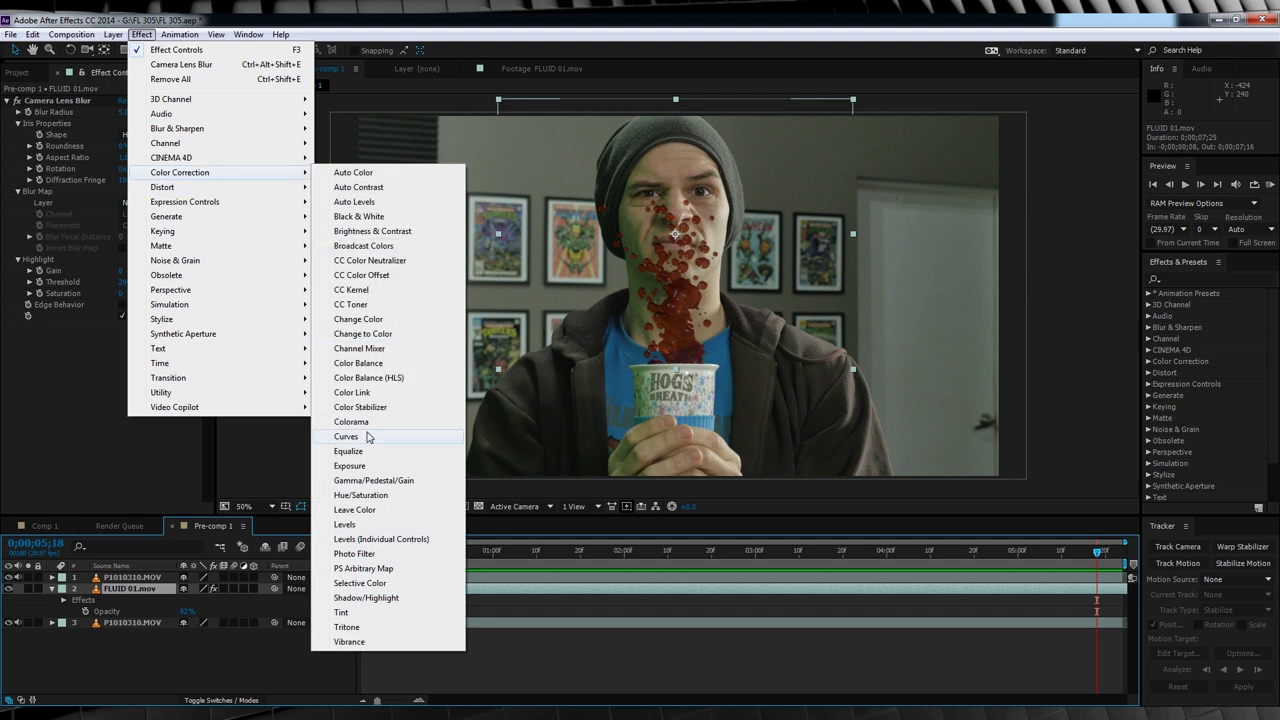
click(364, 436)
click(172, 261)
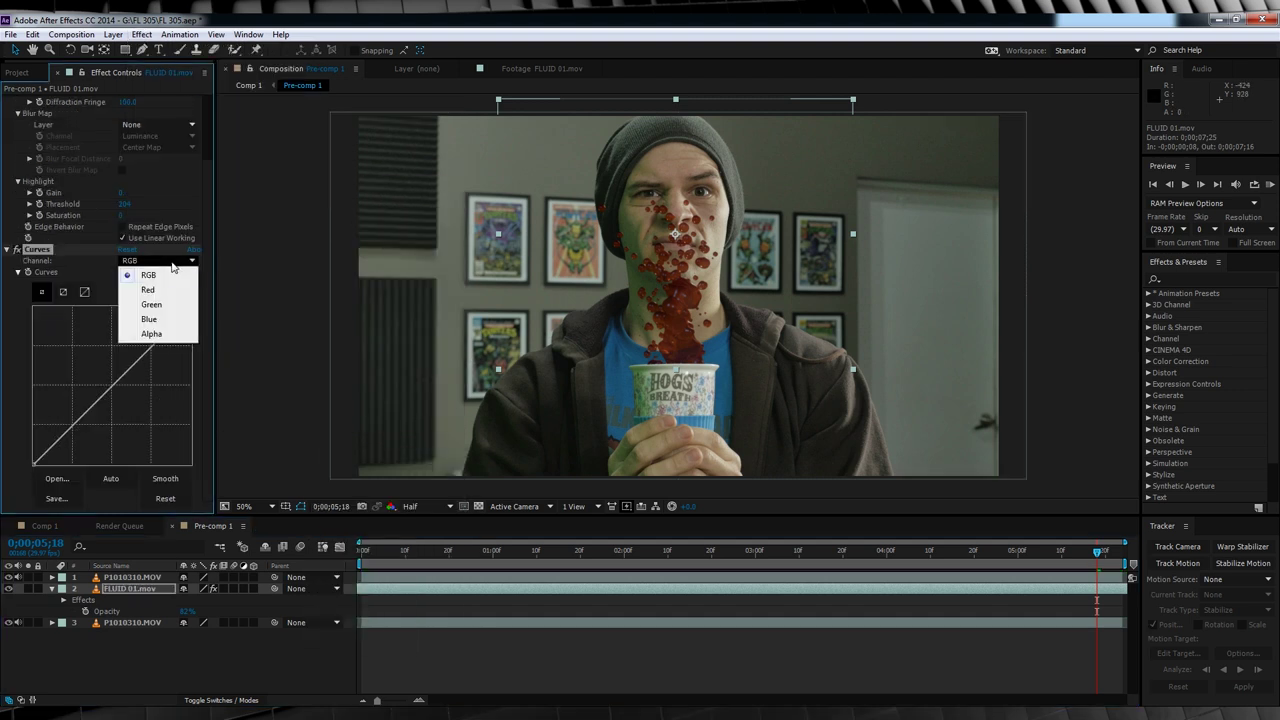
click(151, 305)
drag(112, 385, 104, 371)
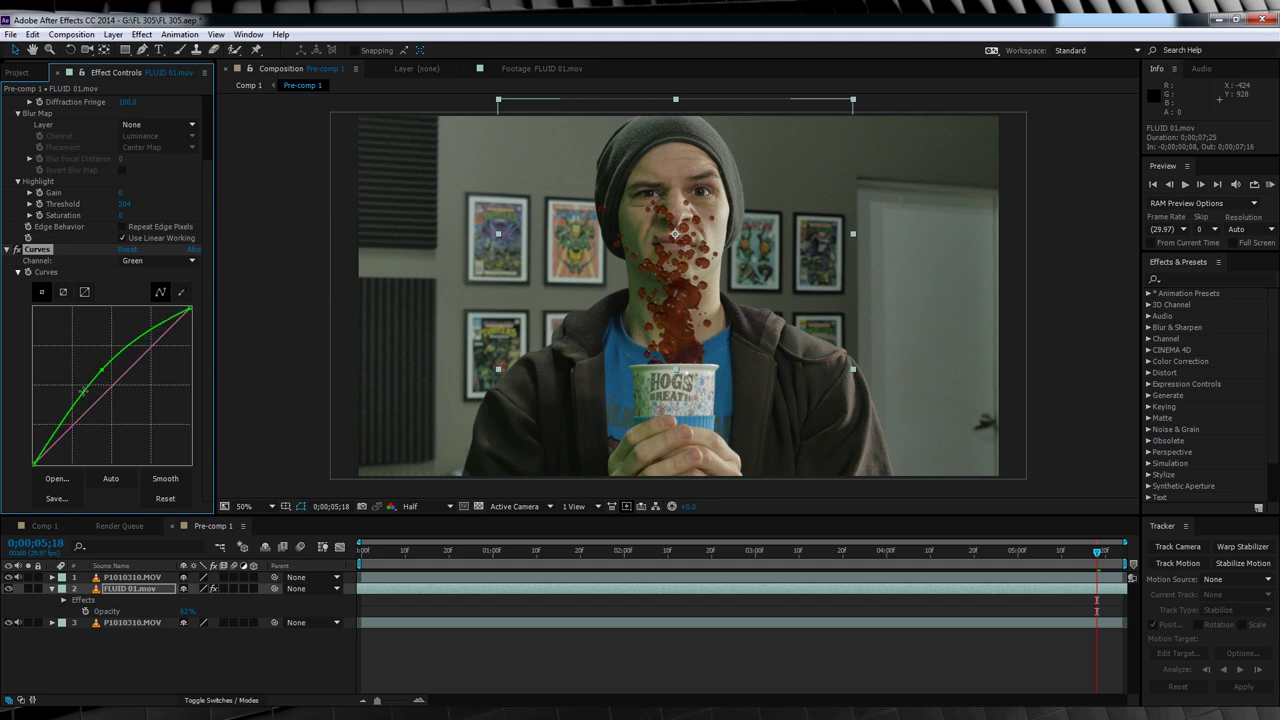
mouse_move(68, 420)
mouse_down()
mouse_move(76, 428)
mouse_move(63, 421)
mouse_up()
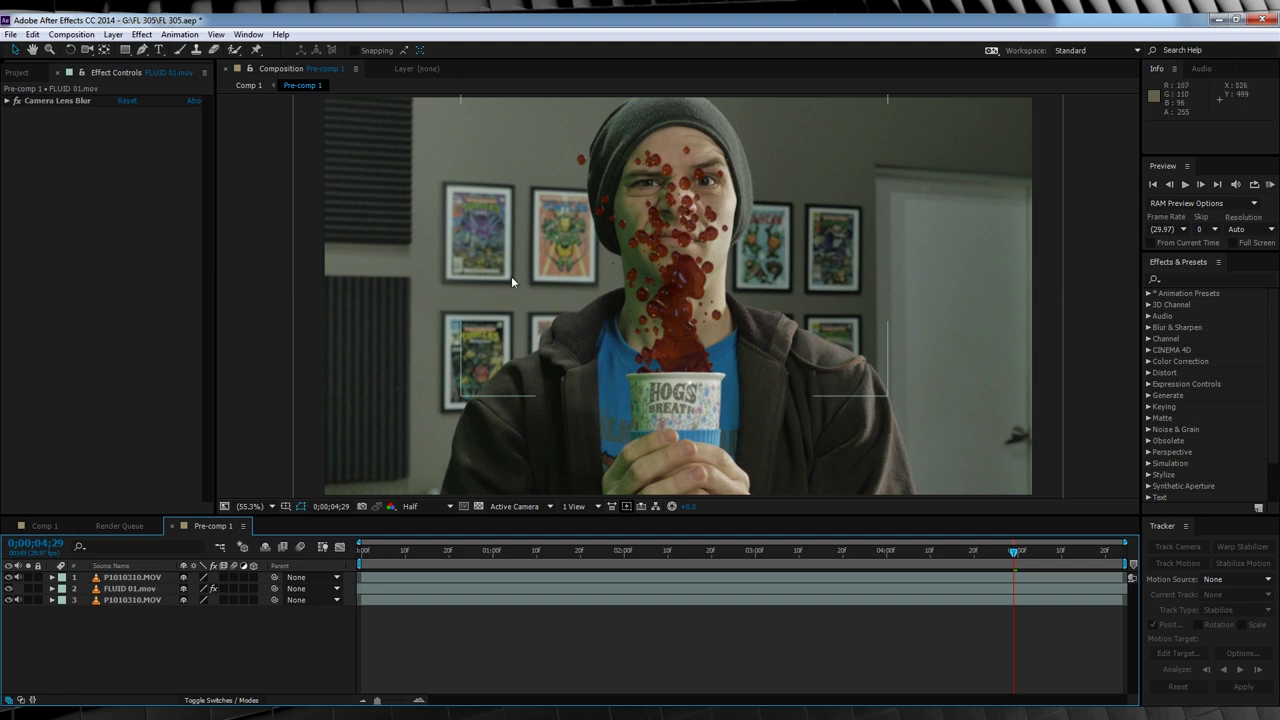
Add Hue/Saturation to FLUID 01.mov and rotate Master Hue to shift the splash teal
click(132, 588)
click(141, 34)
mouse_move(200, 172)
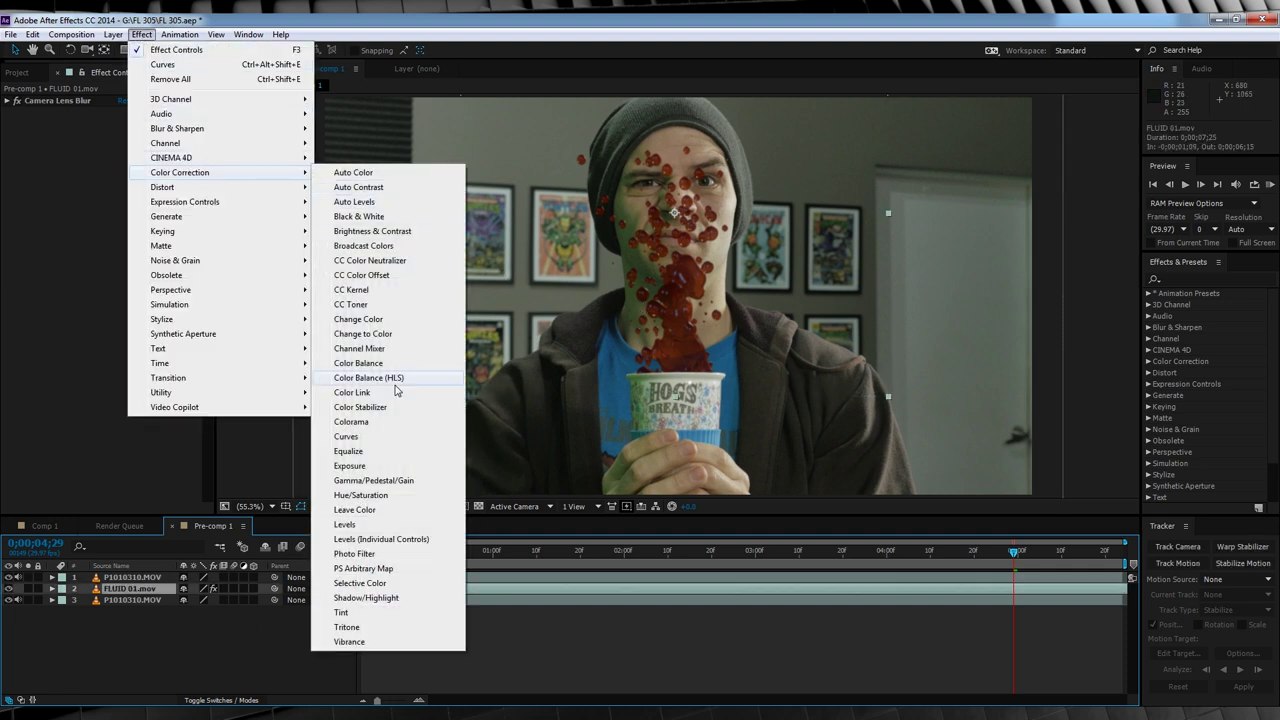
click(360, 495)
drag(131, 190, 127, 199)
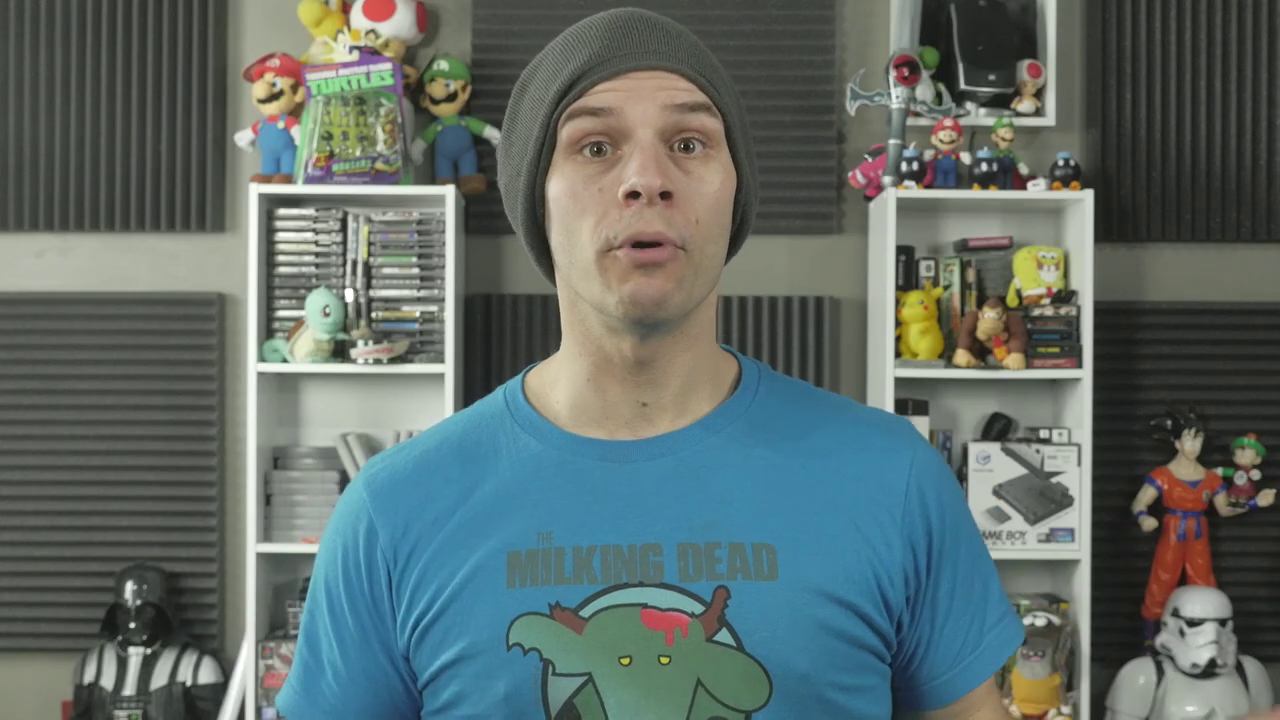